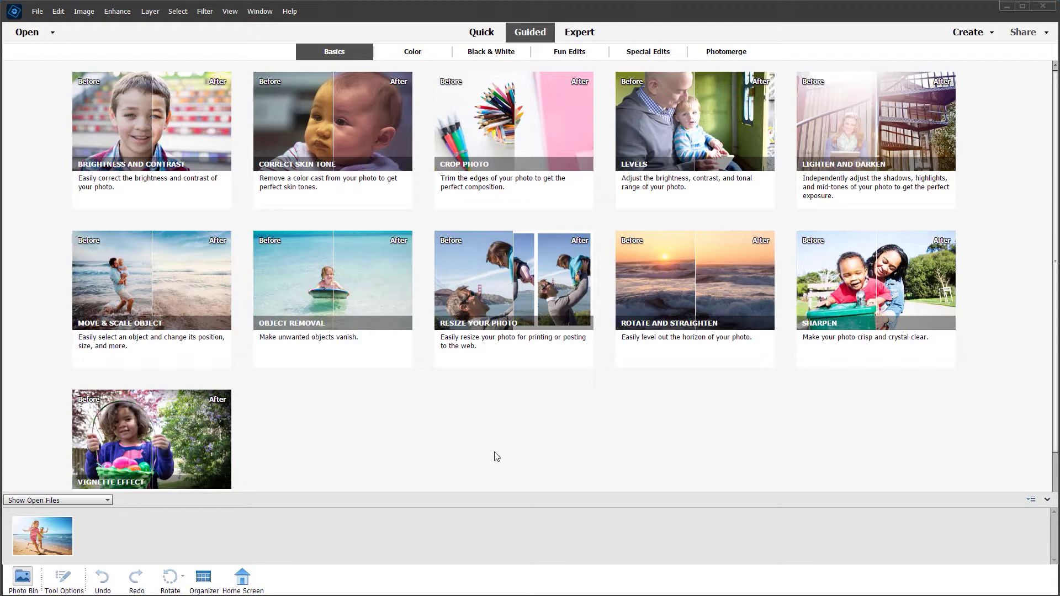
Open the Extend Background guided edit and set the canvas size to Facebook Cover
left_click(667, 58)
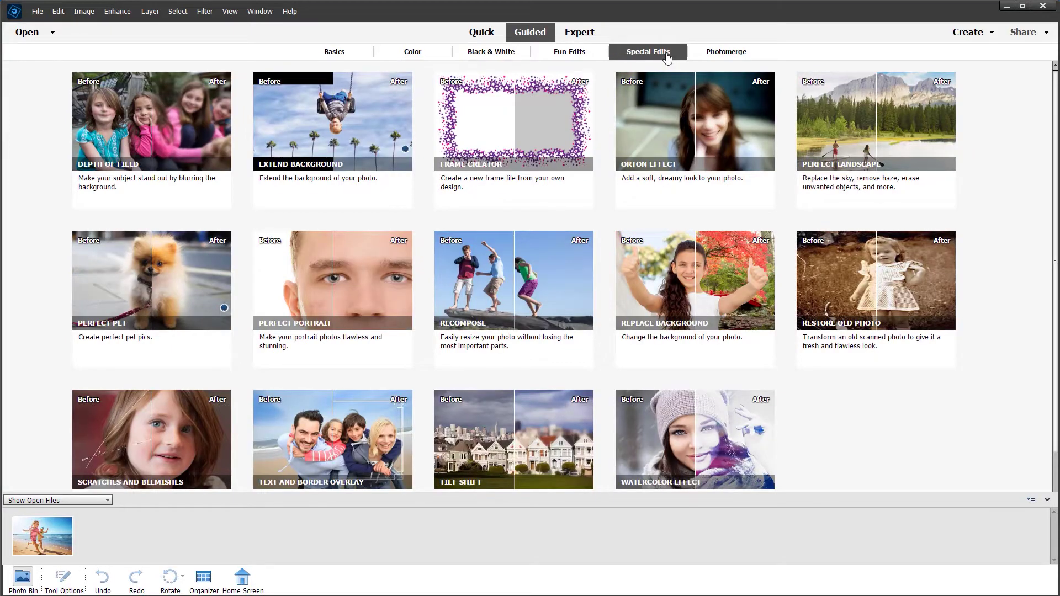
left_click(315, 138)
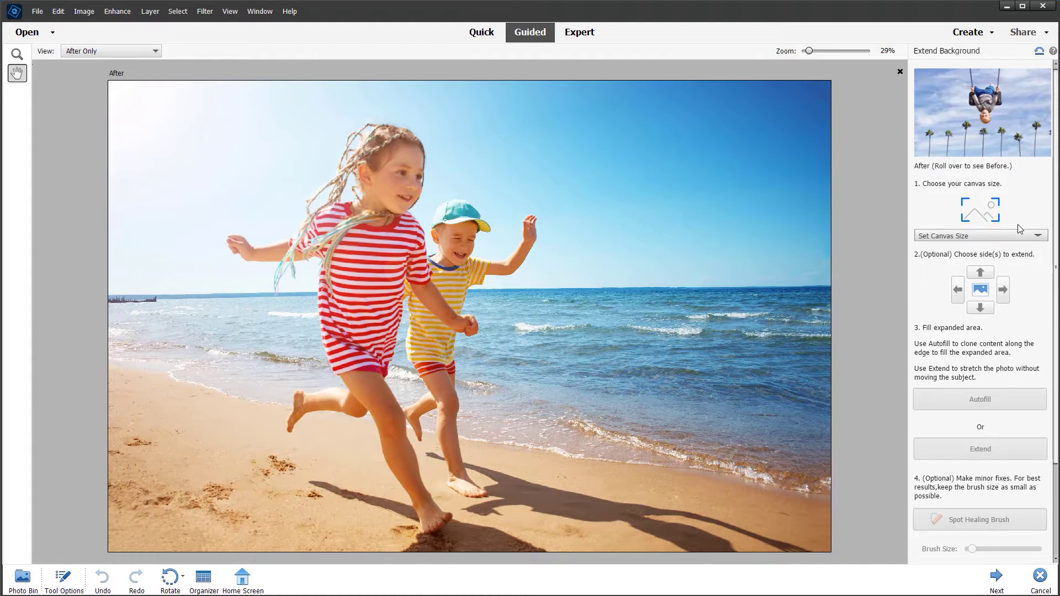
left_click(1040, 238)
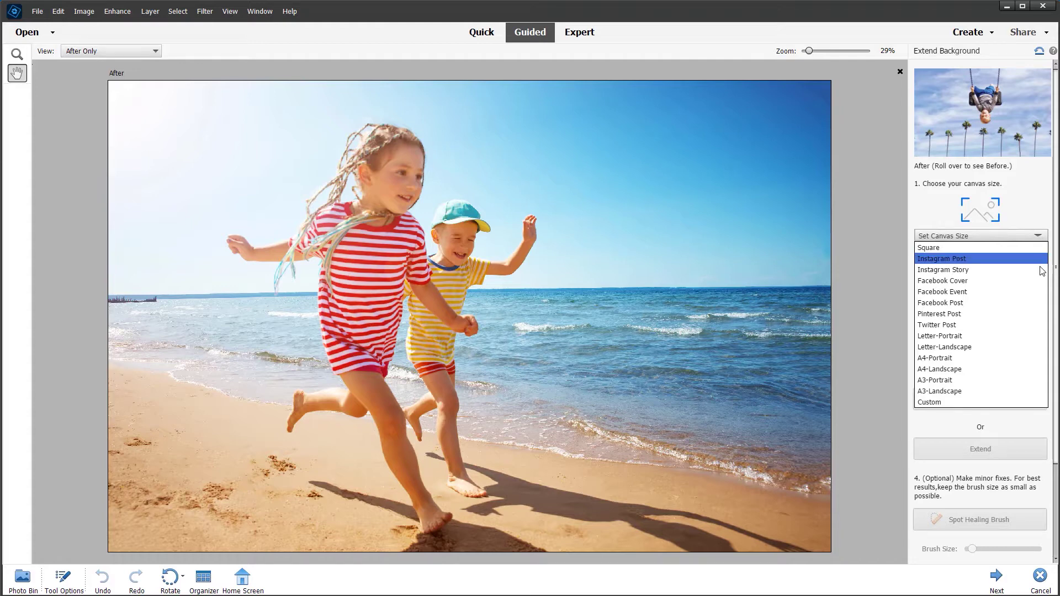
left_click(938, 284)
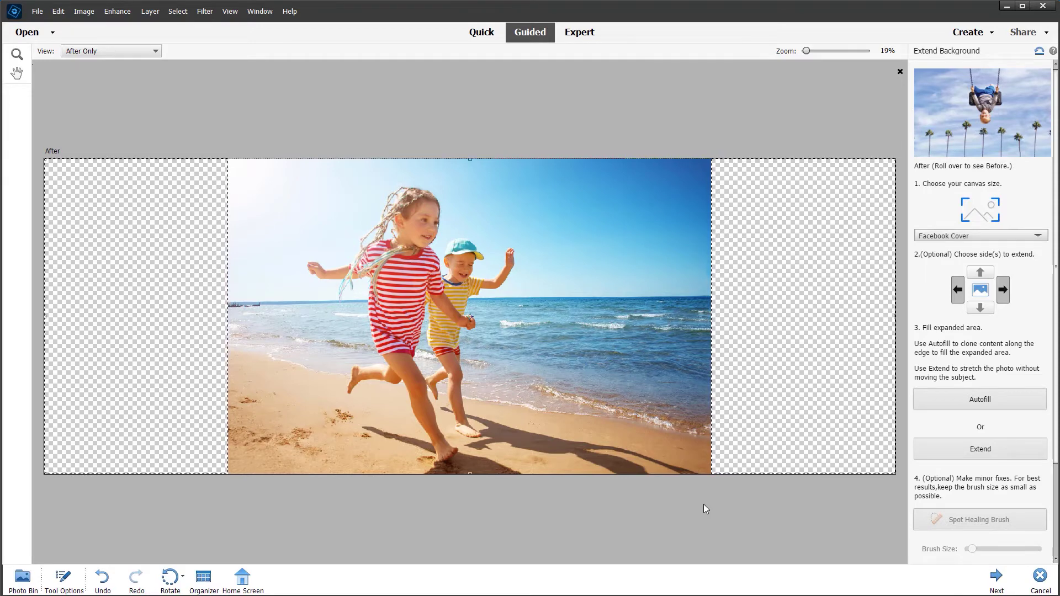
Try filling the empty canvas on both sides of the beach photo with Autofill
mouse_move(984, 139)
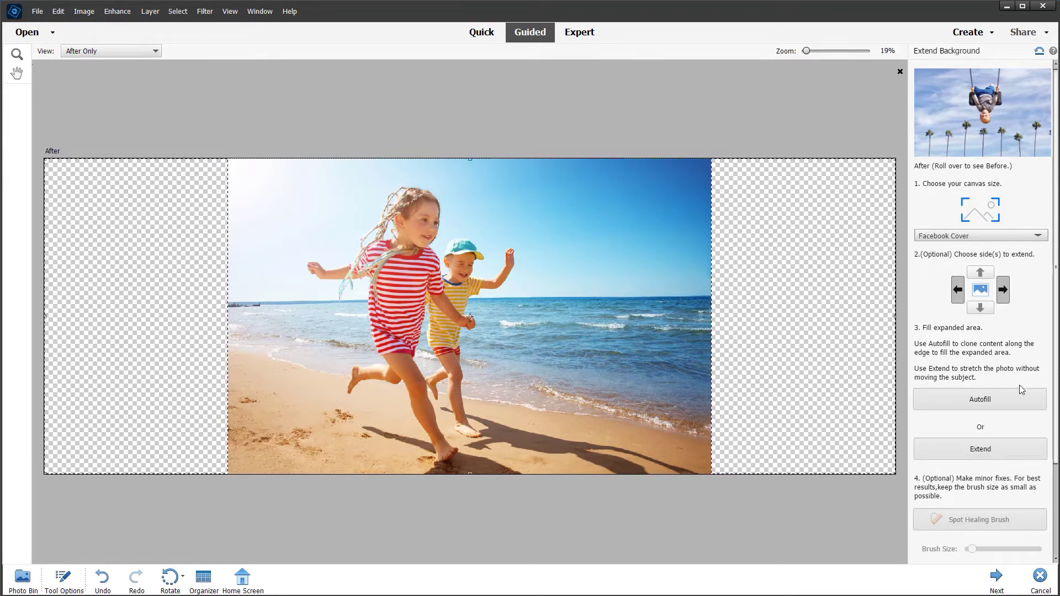
left_click(1002, 453)
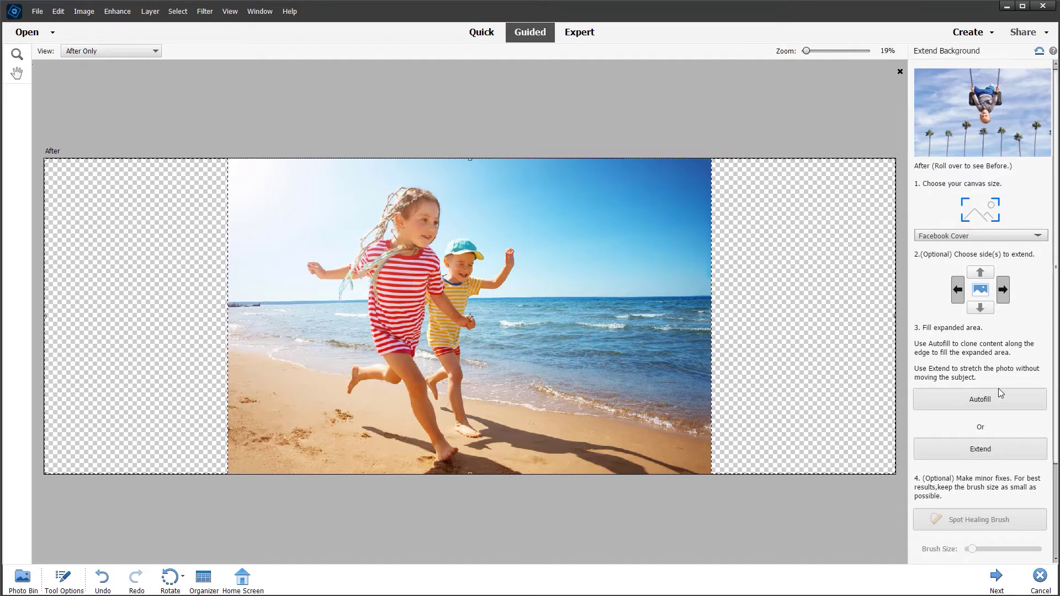
left_click(983, 403)
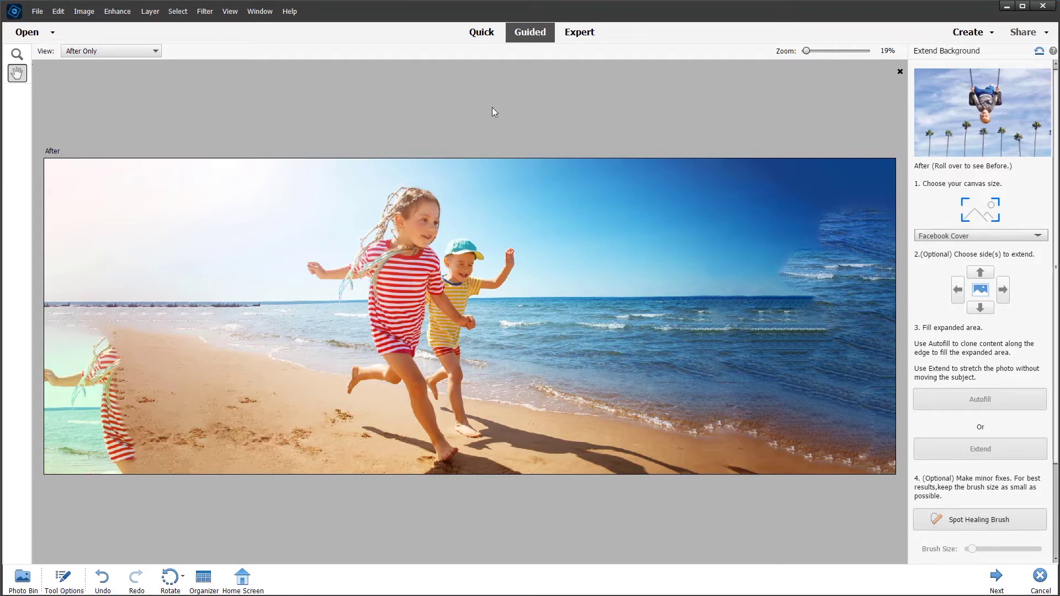
Reset the Extend Background edit and choose the Facebook Cover canvas size again
left_click(1039, 51)
left_click(972, 236)
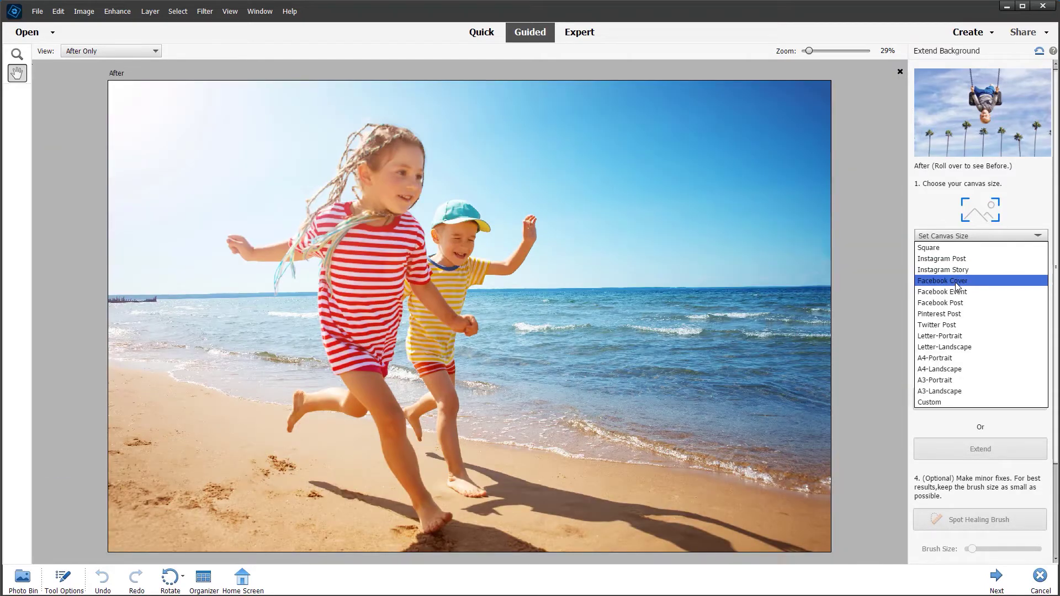
left_click(958, 281)
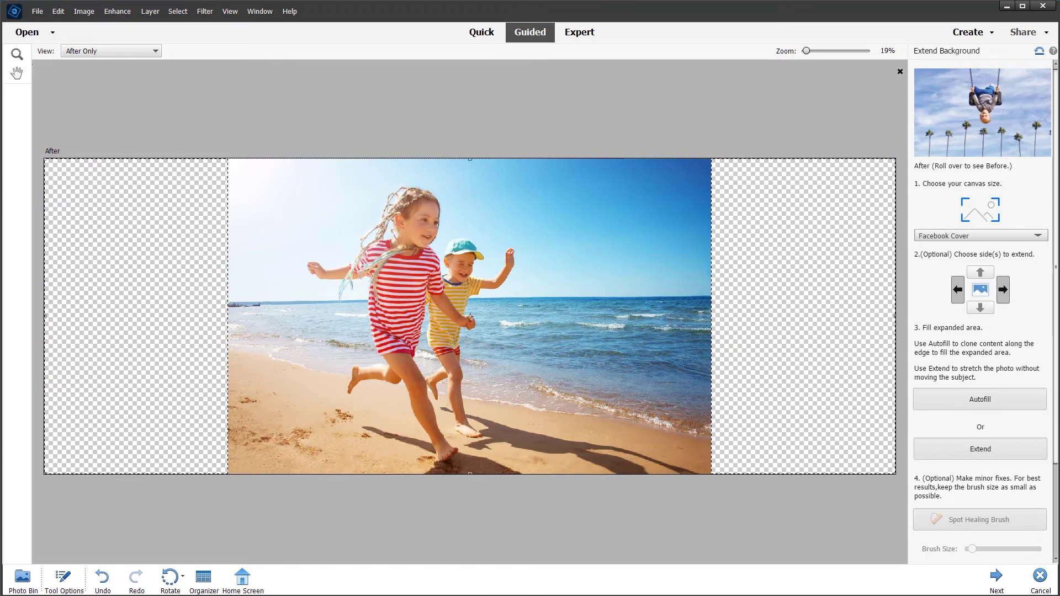
Extend the photo into the empty sides, painting protection over both running children and their shadows
left_click(980, 449)
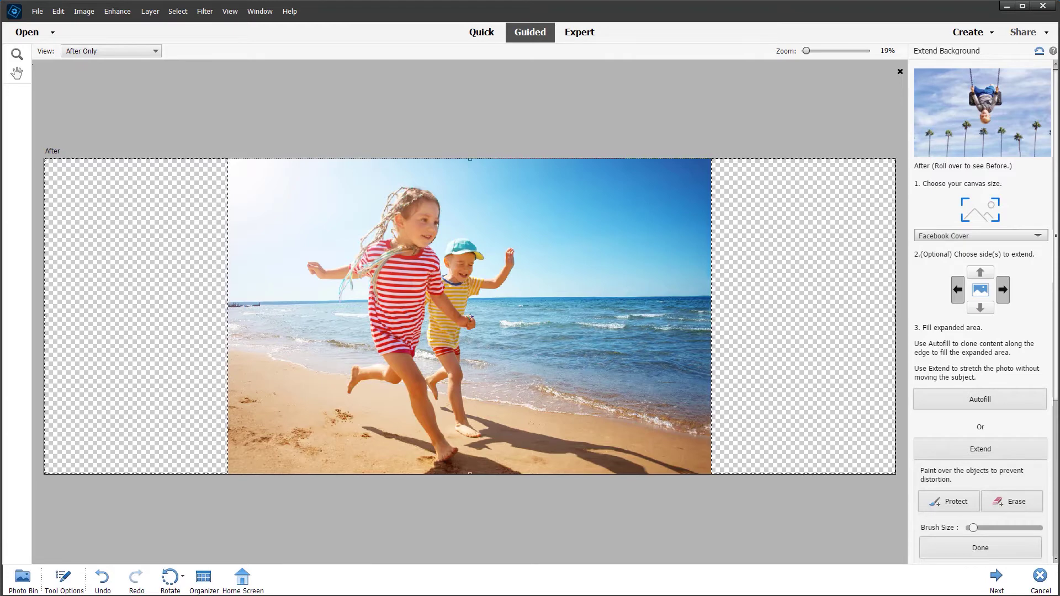
scroll(1056, 367, "down", 2)
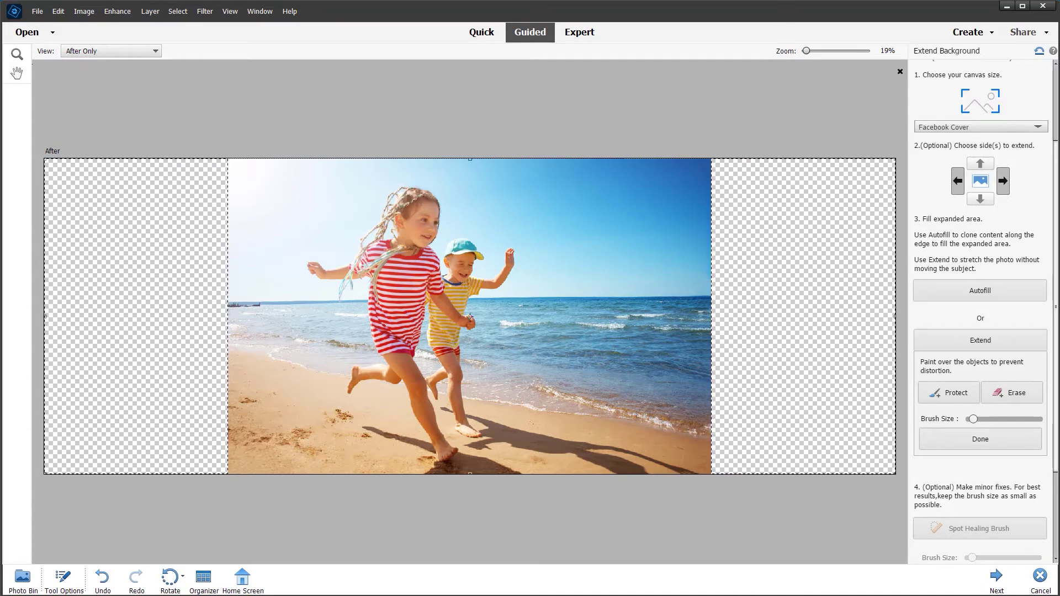
left_click(967, 393)
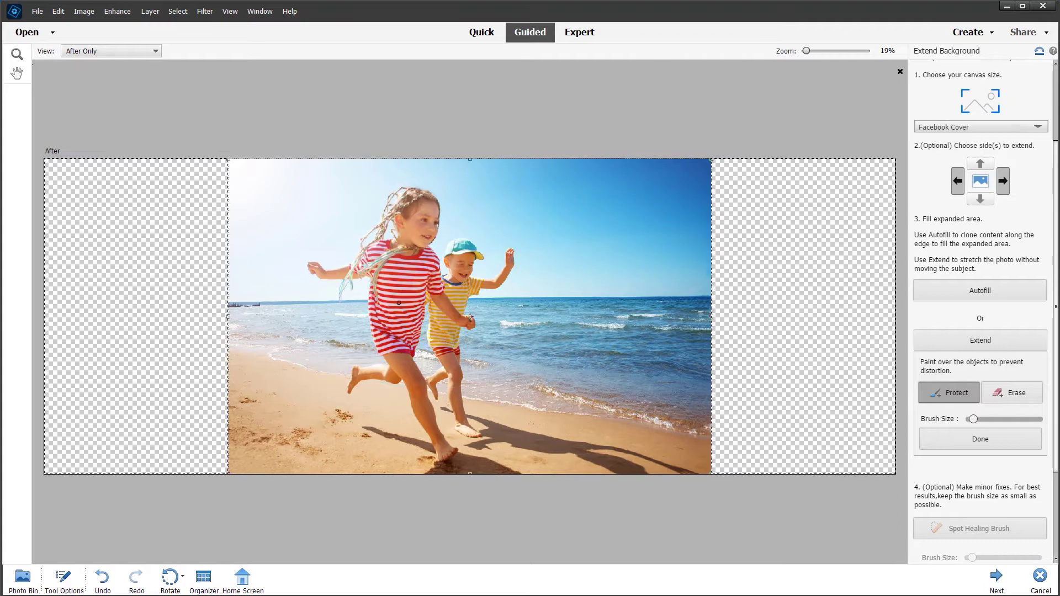
mouse_move(413, 222)
left_mouse_down()
mouse_move(428, 368)
mouse_move(446, 421)
mouse_move(447, 278)
mouse_move(494, 268)
mouse_move(328, 267)
mouse_move(399, 351)
mouse_move(367, 371)
mouse_move(514, 408)
mouse_move(514, 423)
mouse_move(700, 481)
mouse_move(474, 422)
mouse_move(483, 471)
mouse_move(377, 437)
left_mouse_up()
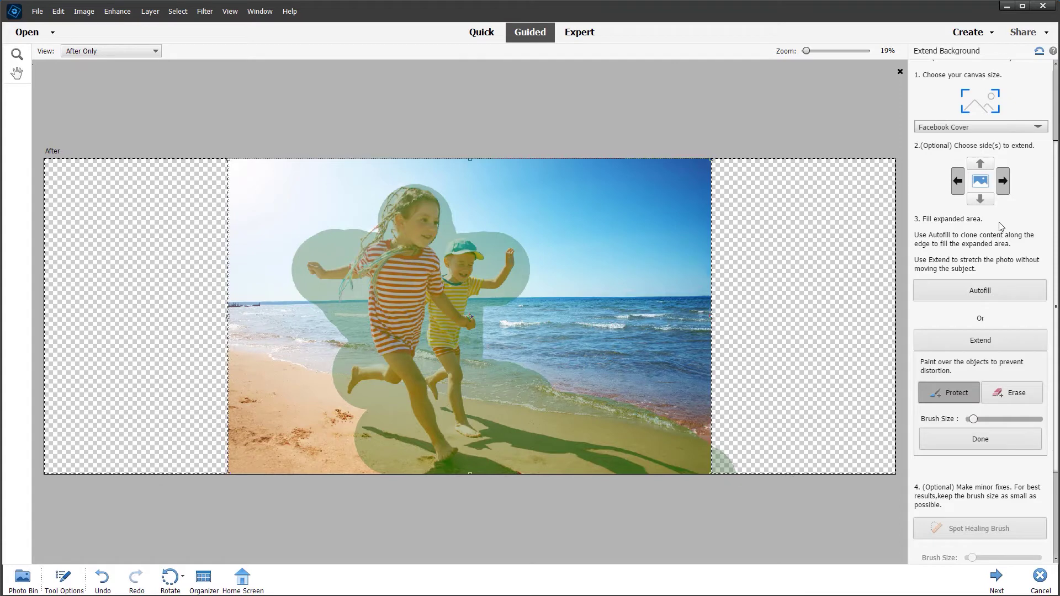
left_click(966, 439)
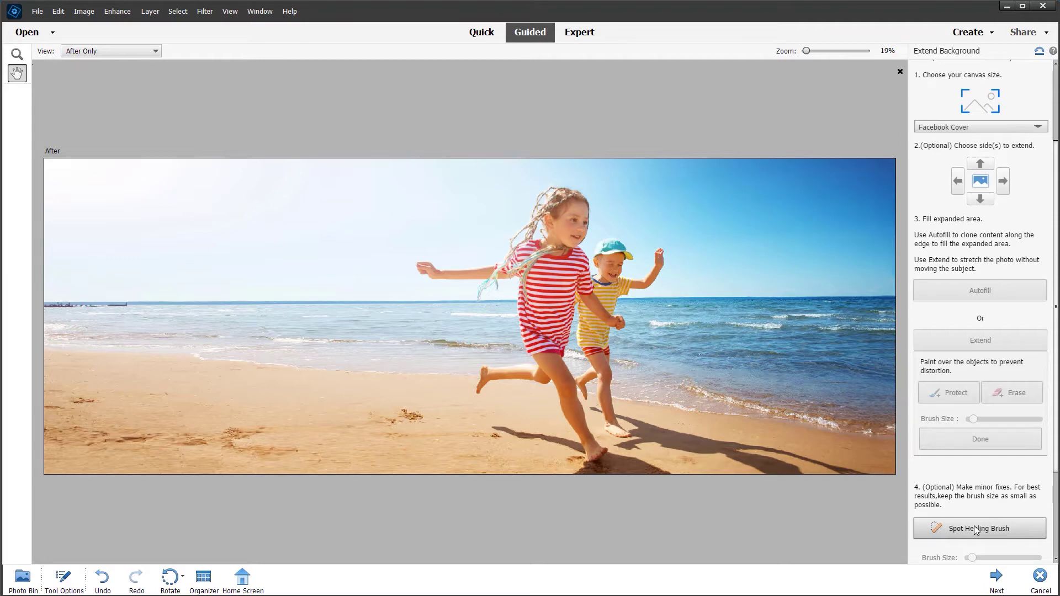
Finish the guided edit by continuing in Expert mode, and toggle the _GuideEditBaseLayer layer's visibility off and back on
left_click(997, 577)
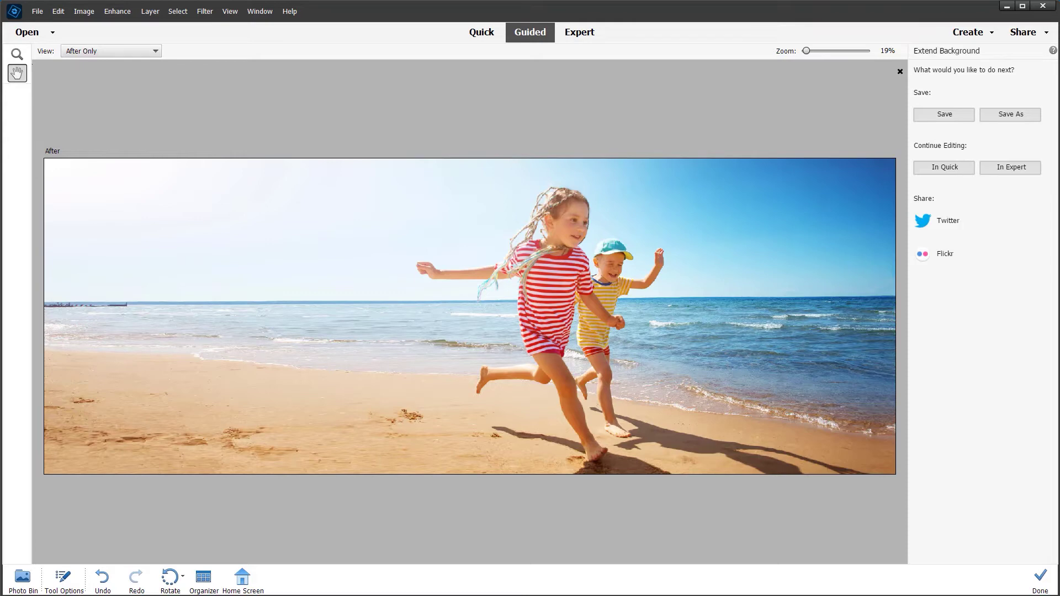
left_click(1009, 168)
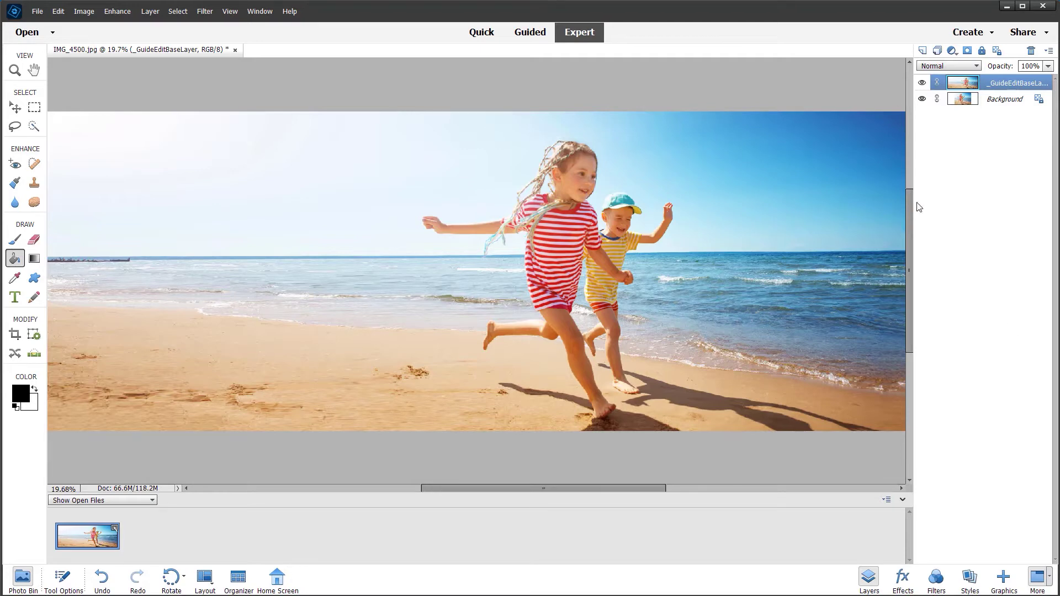
left_click(922, 84)
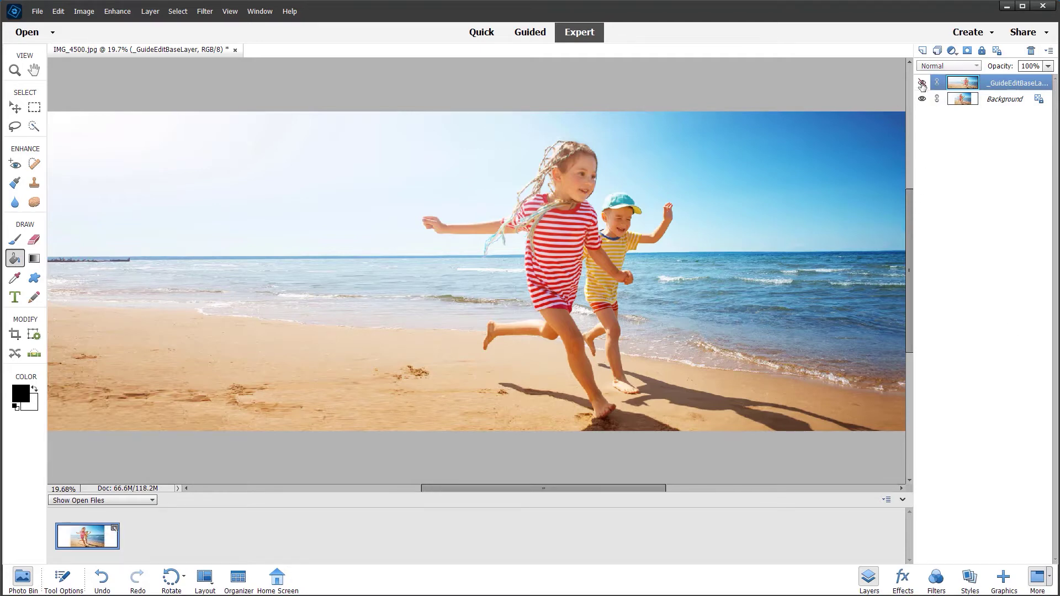
left_click(922, 84)
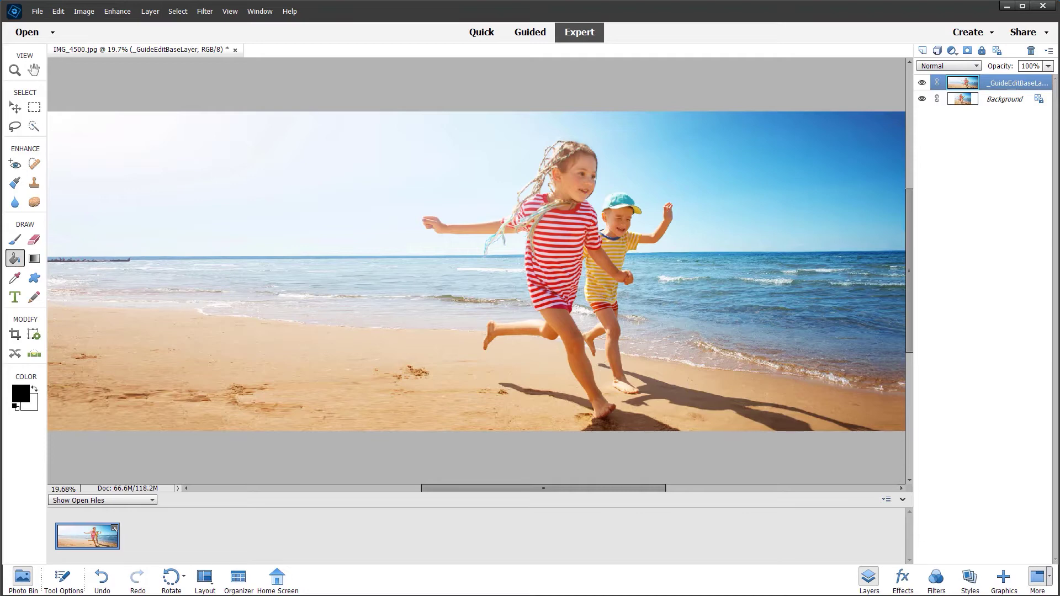
Add blue horizontal text reading "Fun in the Sun" in the sky to the left of the children
left_click(16, 298)
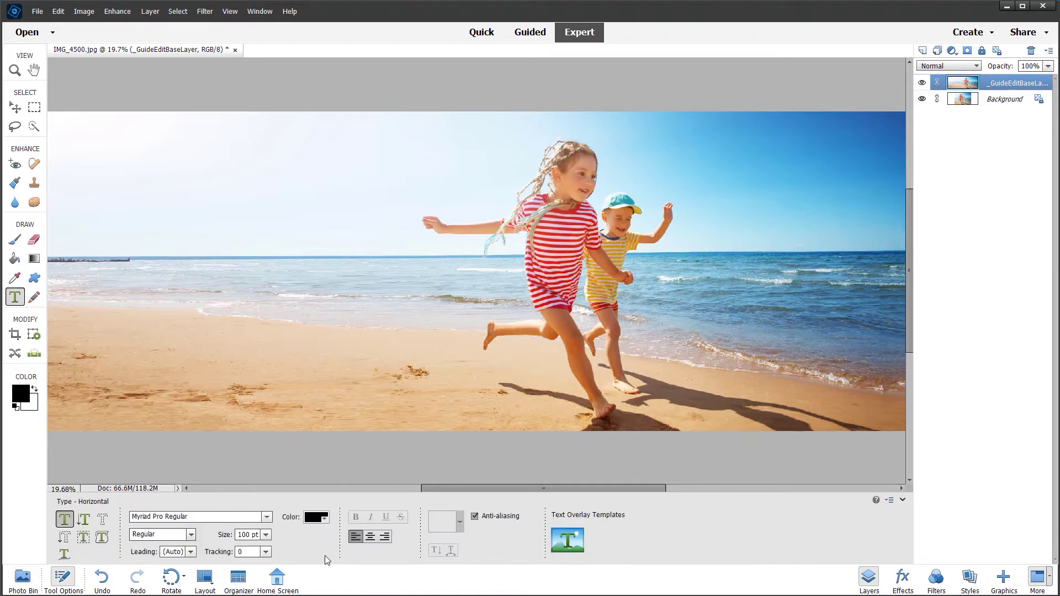
left_click(318, 518)
left_click(321, 555)
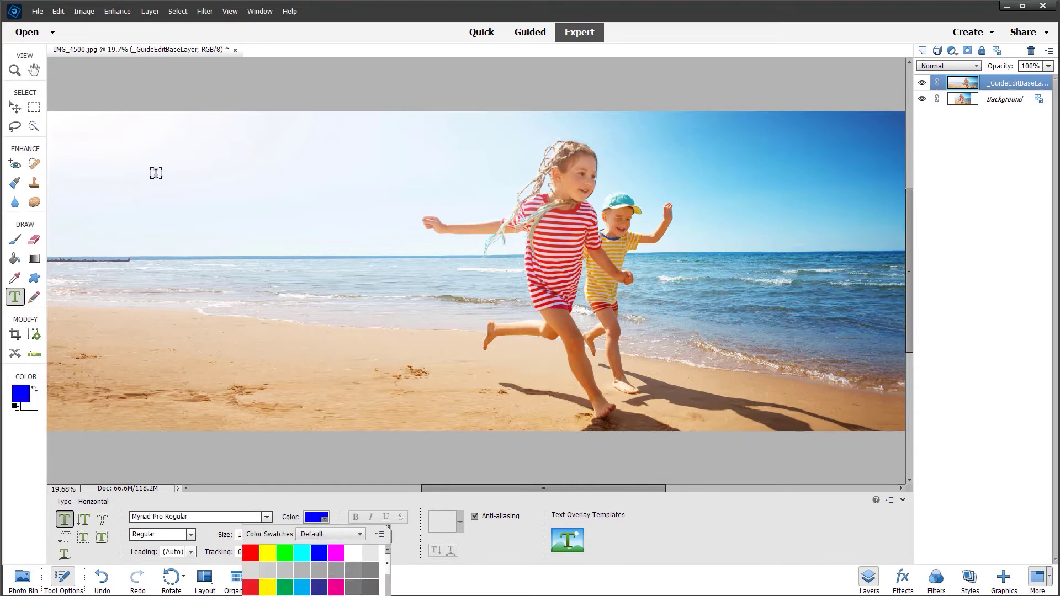
left_click(146, 192)
left_click(146, 192)
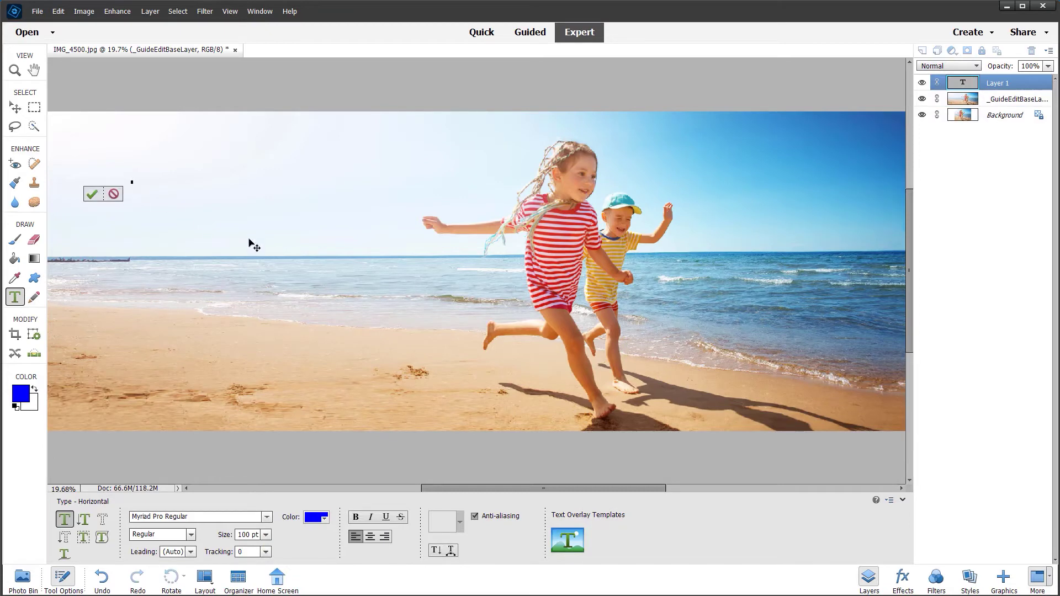
type("Fun i")
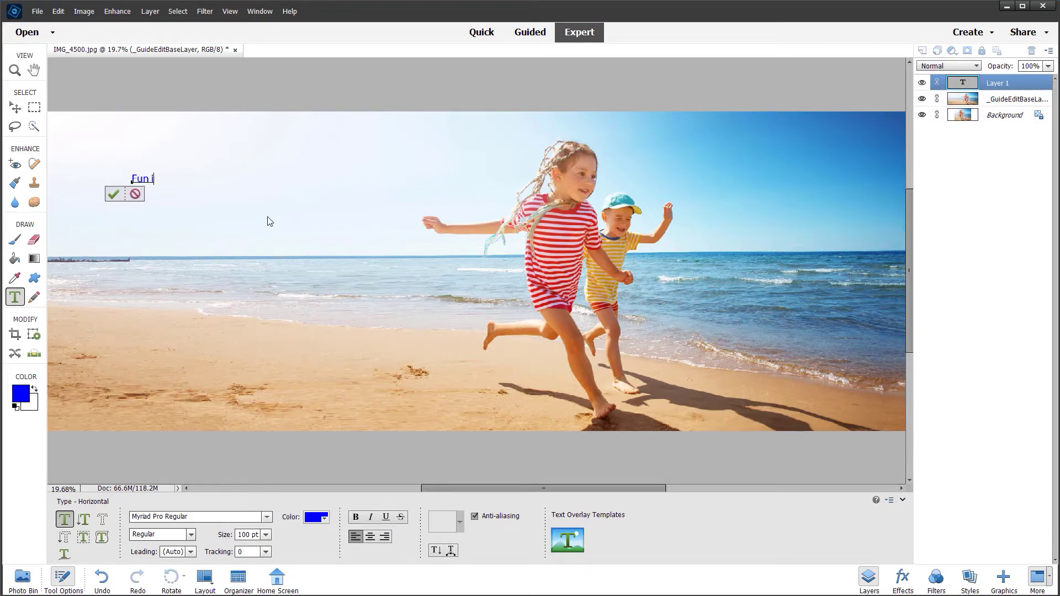
type("n the Sun")
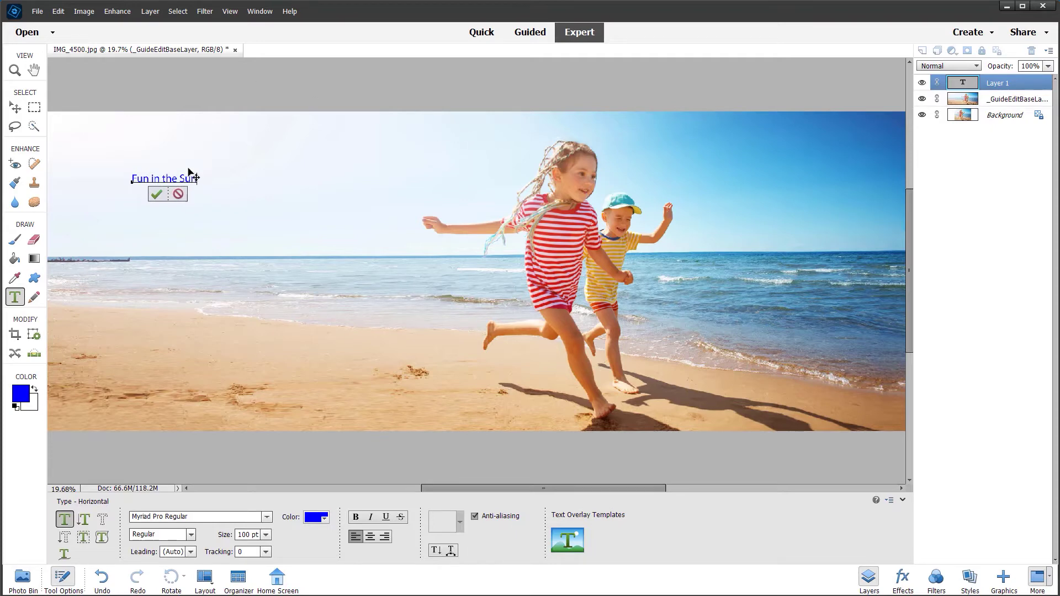
left_click(157, 196)
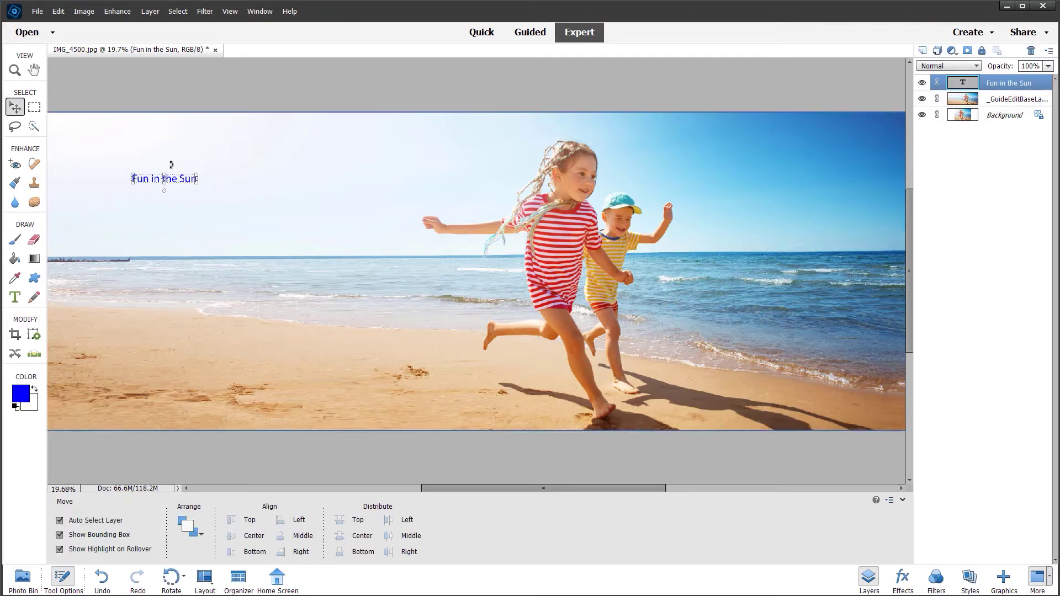
Enlarge the "Fun in the Sun" text to about 367% and apply the Flag warp
left_click_drag(196, 175, 370, 141)
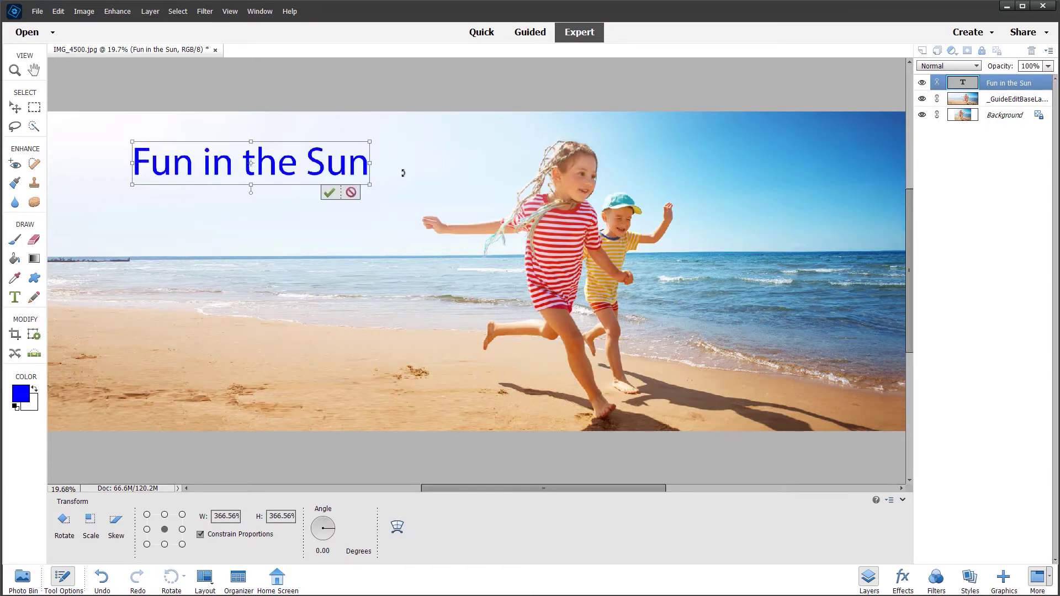
right_click(267, 164)
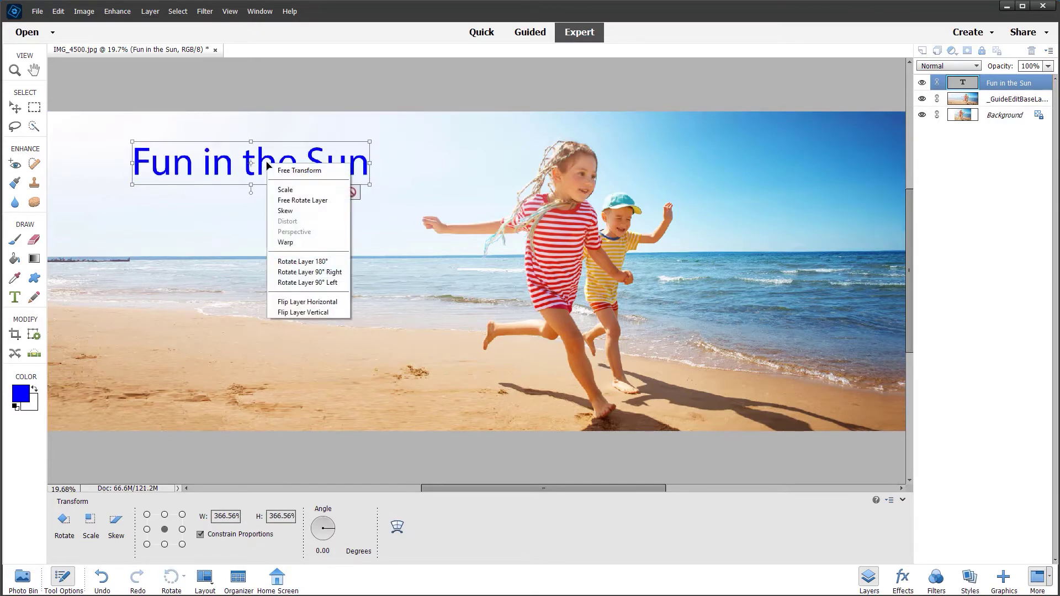
left_click(286, 243)
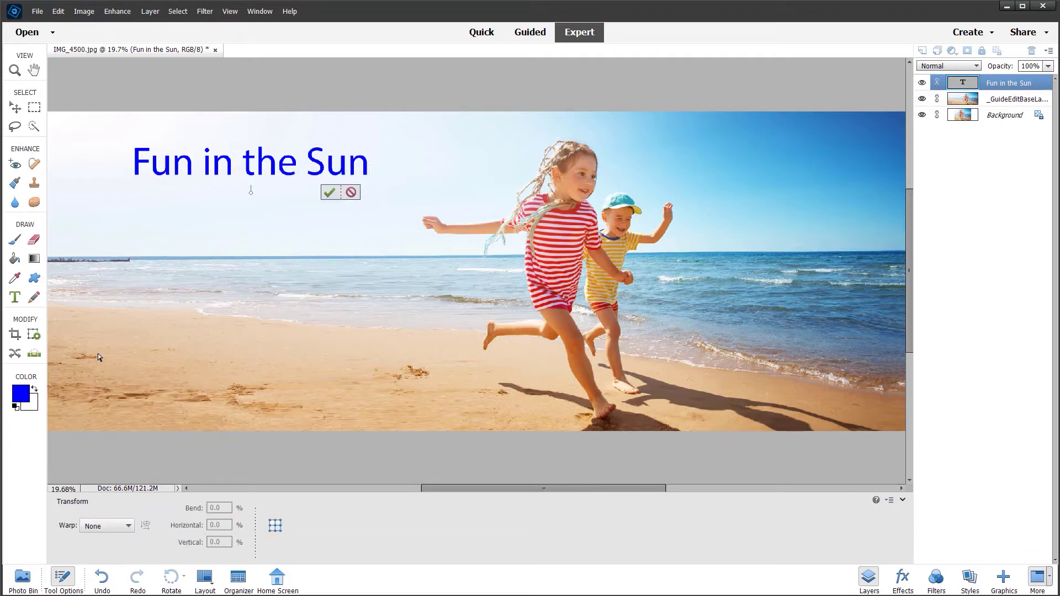
left_click(126, 528)
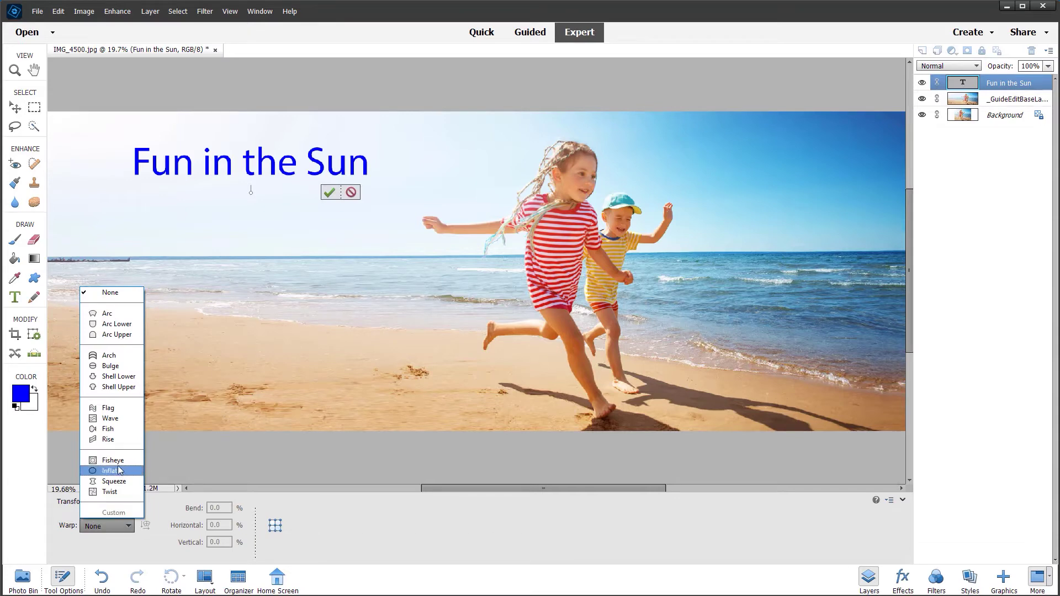
left_click(105, 411)
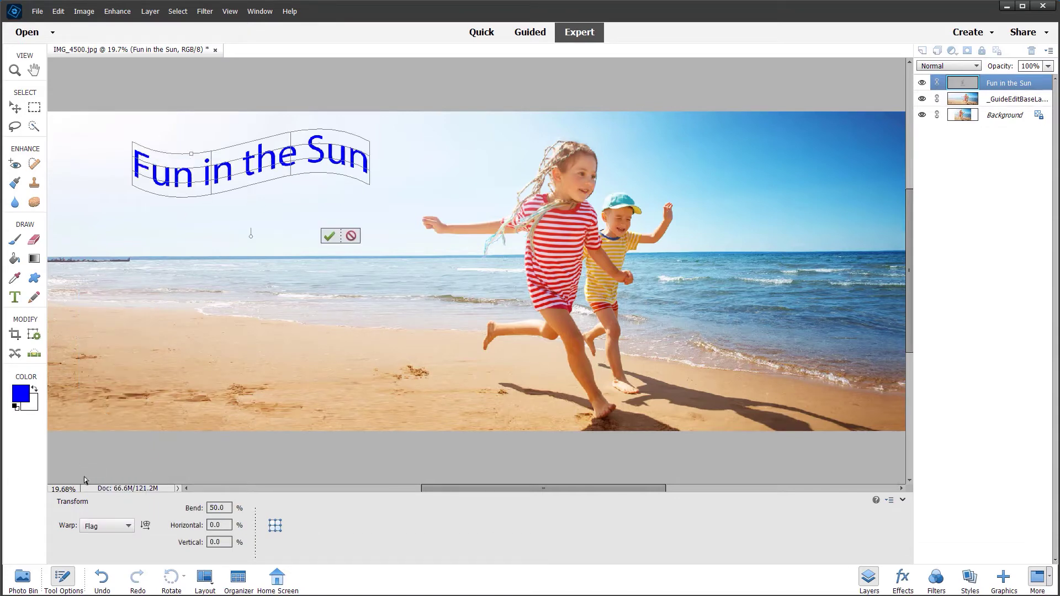
Compare the Rise and Flag warp styles on the "Fun in the Sun" text, and leave it set to Rise
left_click(126, 527)
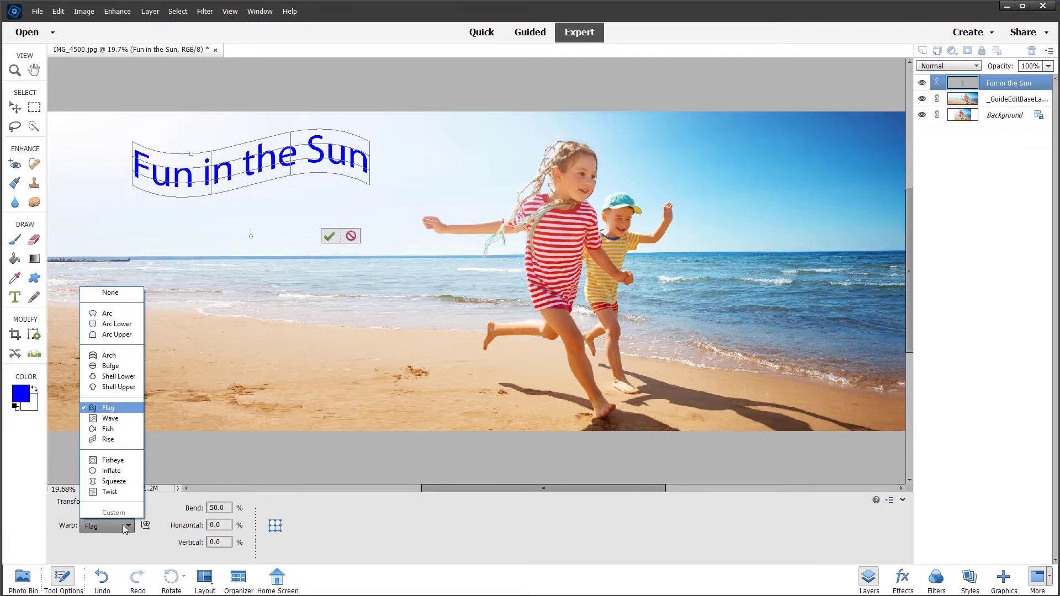
left_click(105, 440)
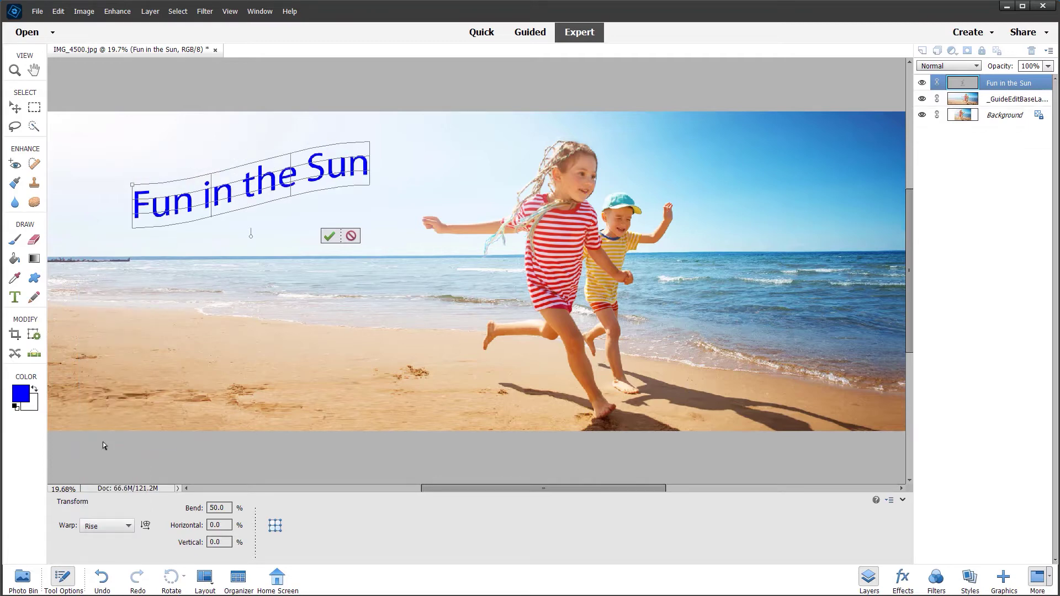
left_click(130, 528)
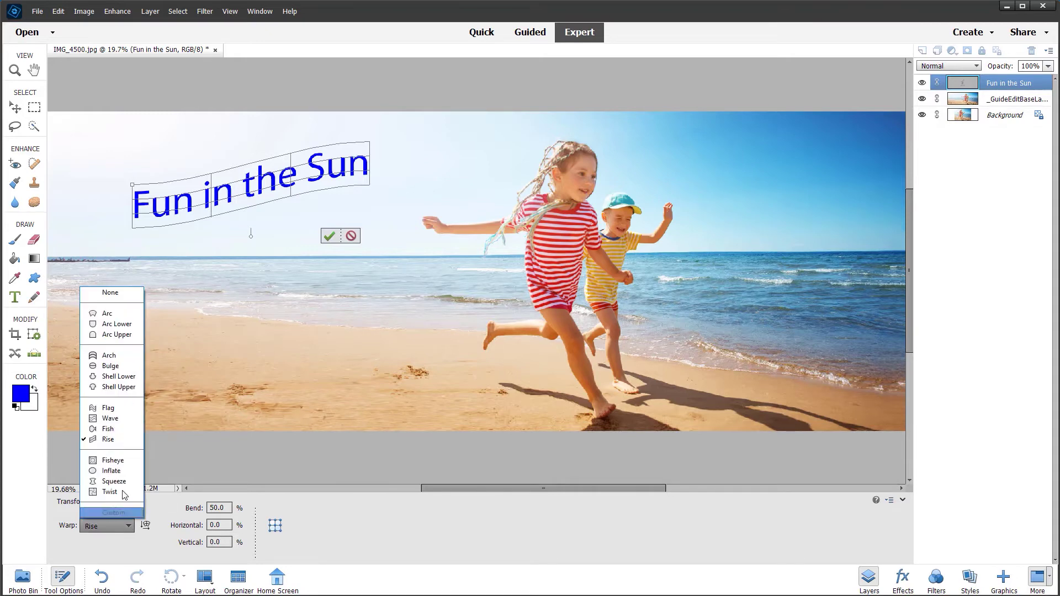
left_click(106, 407)
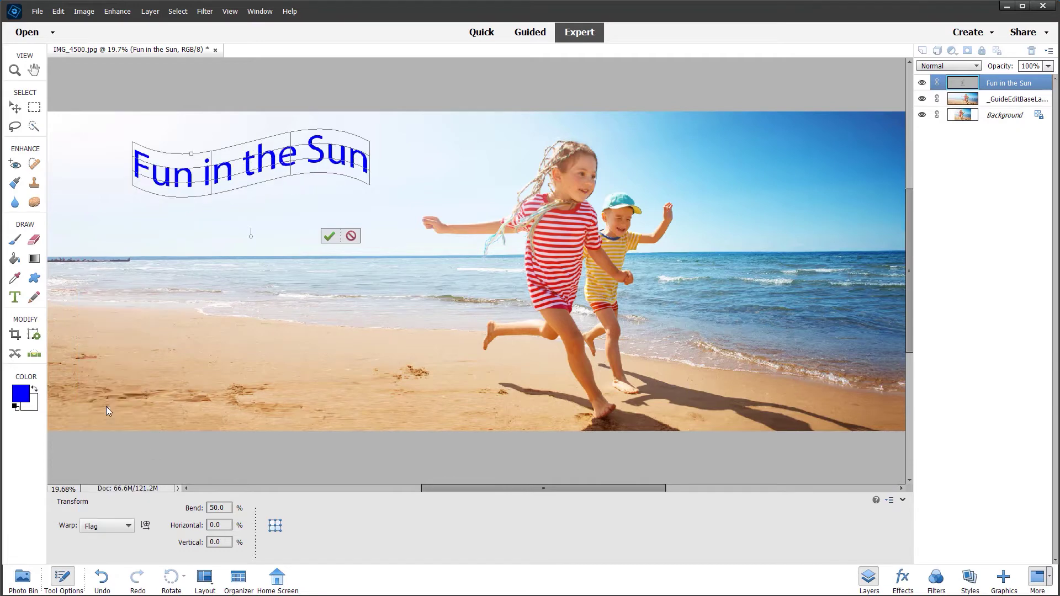
left_click(127, 527)
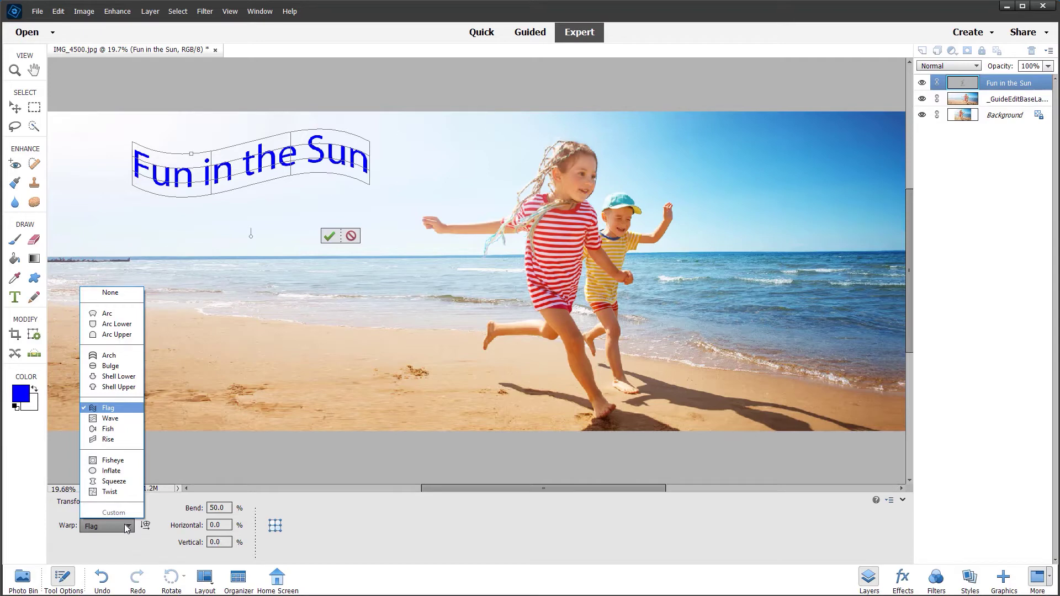
left_click(108, 440)
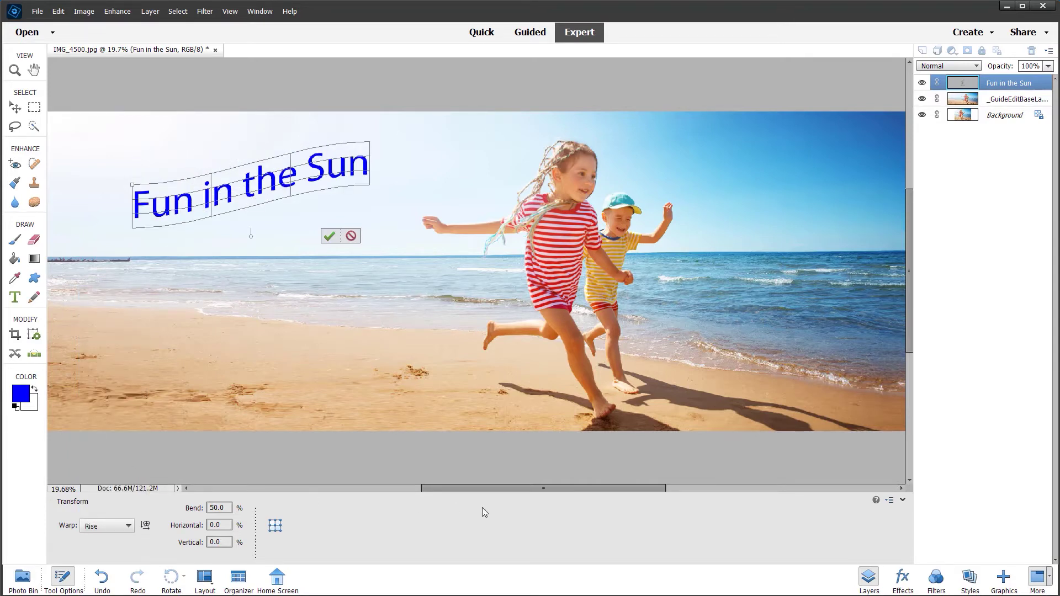
Commit the Rise warp on the text, and set the Save for Web output size to 851 pixels wide
left_click(330, 236)
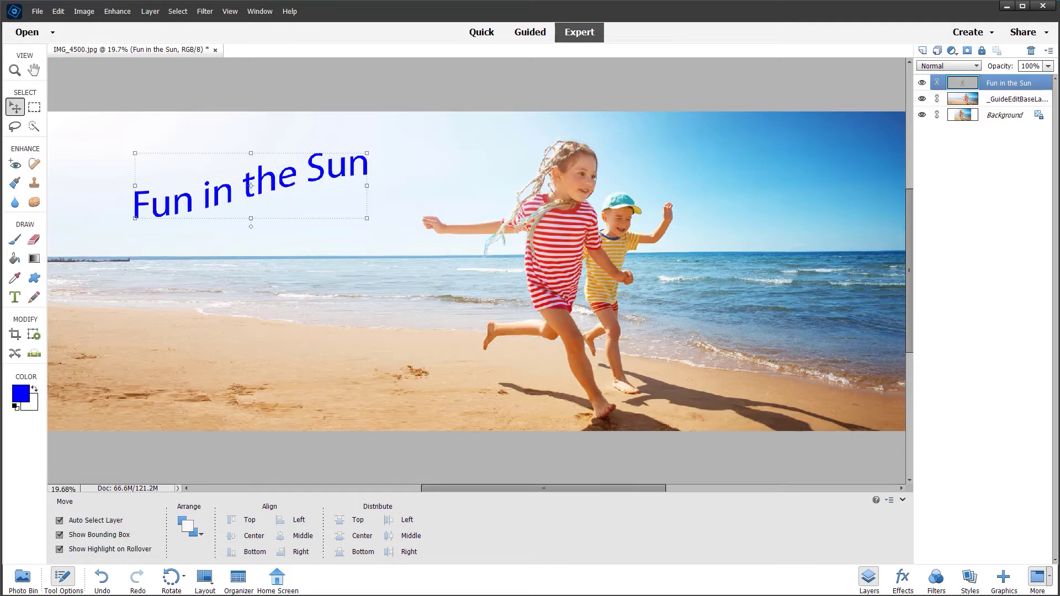
left_click(46, 11)
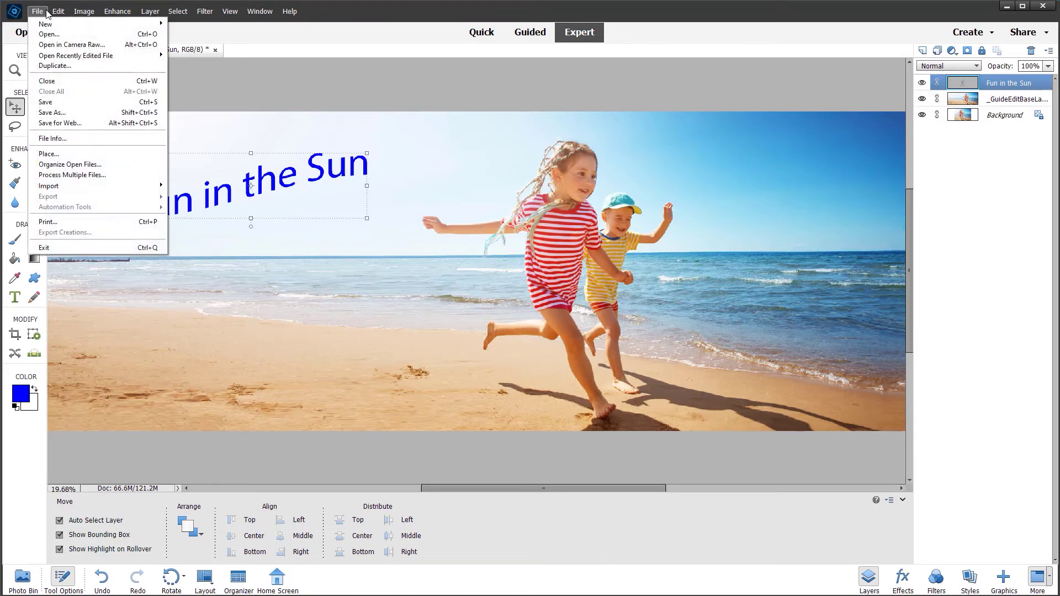
left_click(59, 122)
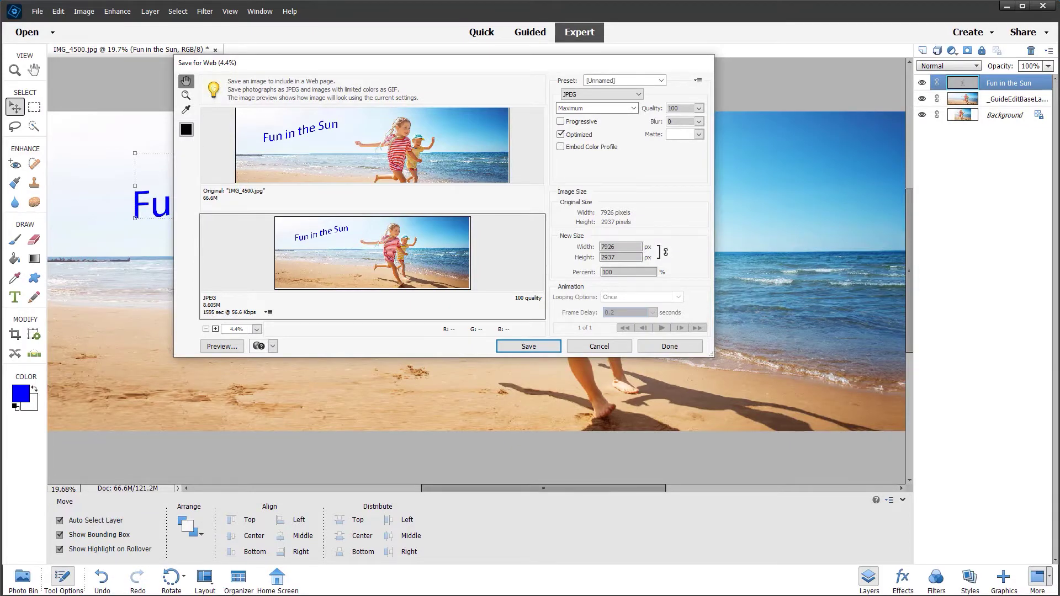
left_click(630, 246)
key("BackSpace")
key("BackSpace")
key("BackSpace")
key("BackSpace")
type("85")
Save the optimized image in Downloads under the file name IMG_4500fbc
left_click(521, 347)
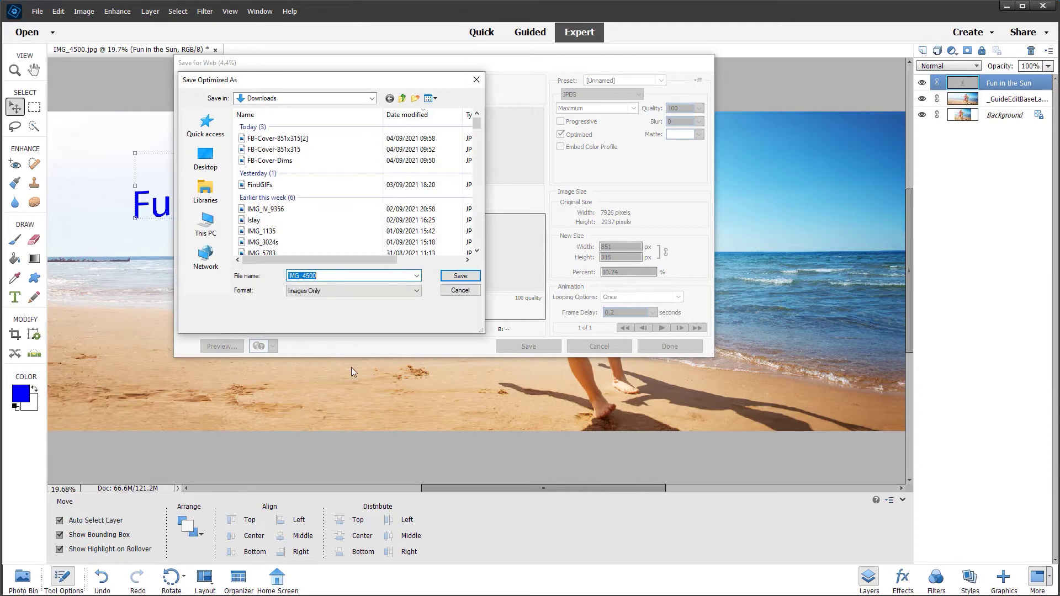
left_click(327, 275)
left_click(470, 276)
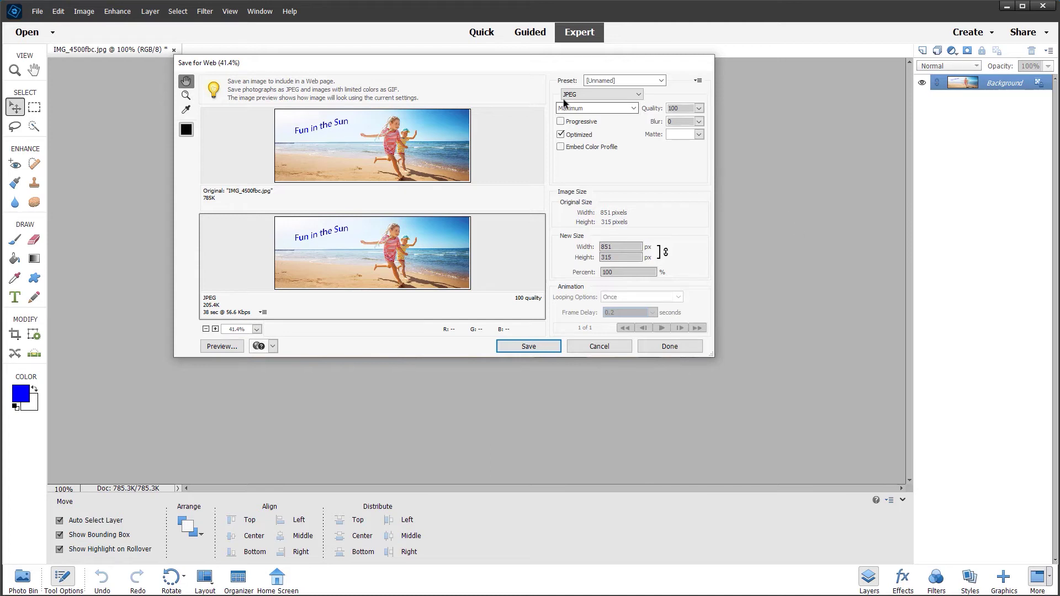
Lower the Save for Web JPEG quality of IMG_4500fbc to Very High
left_click(700, 109)
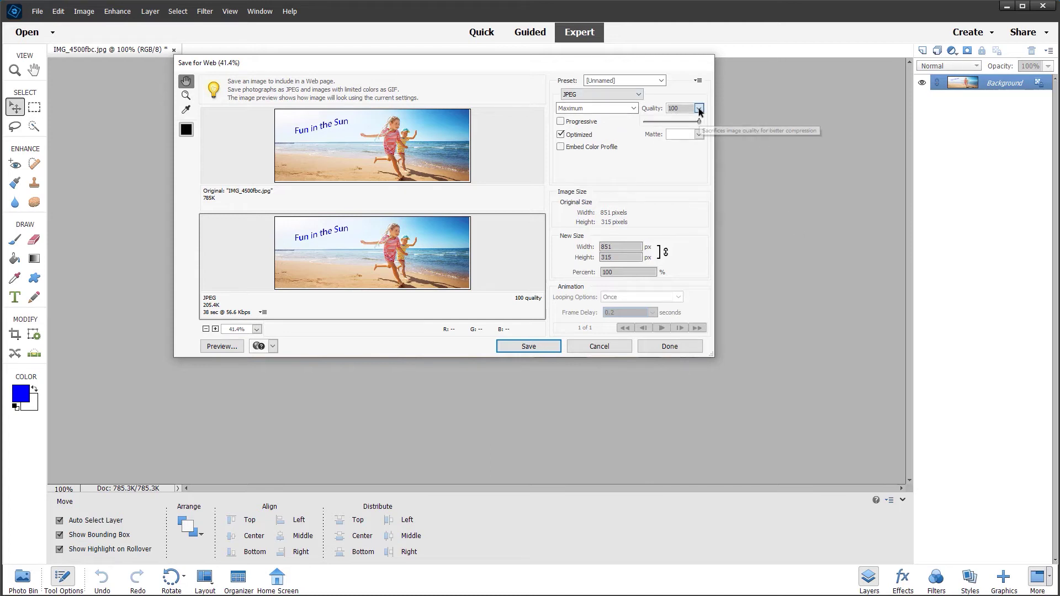
left_click(634, 109)
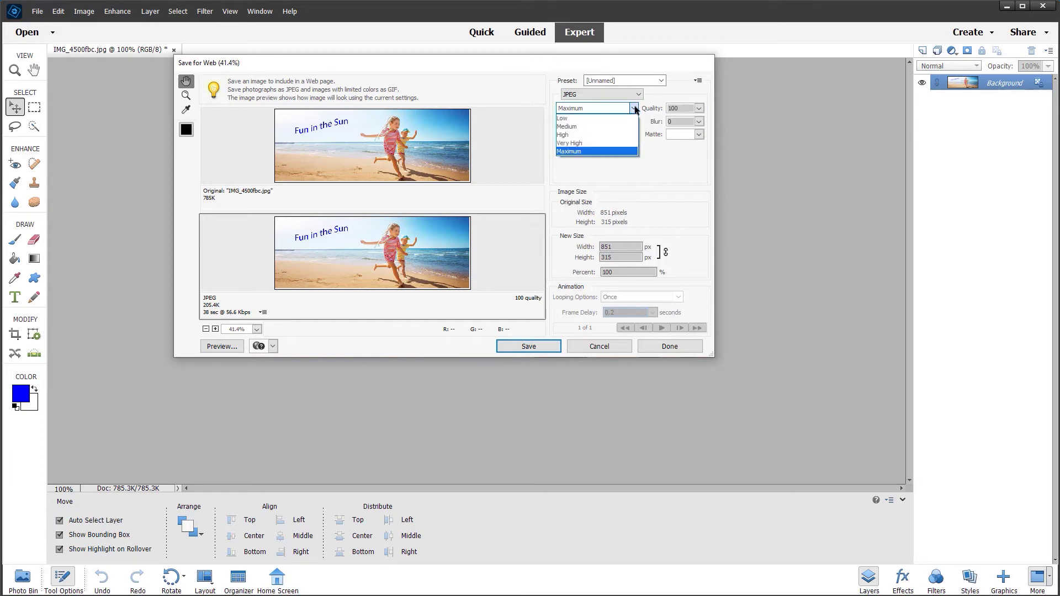
left_click(575, 144)
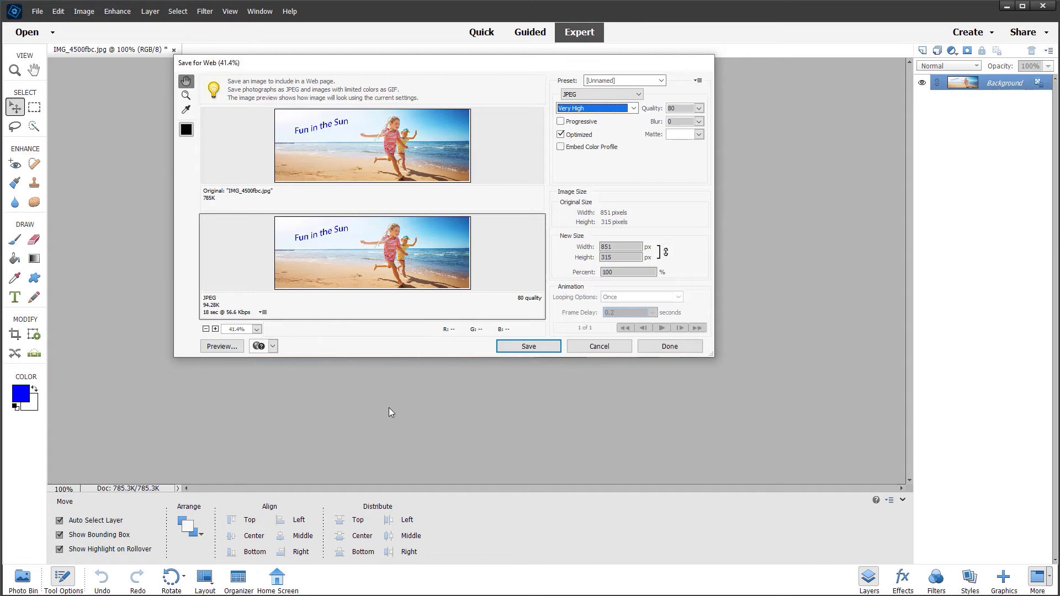
Save the optimized copy with "reduced" added to the file name IMG_4500fbc, and close the document
left_click(527, 346)
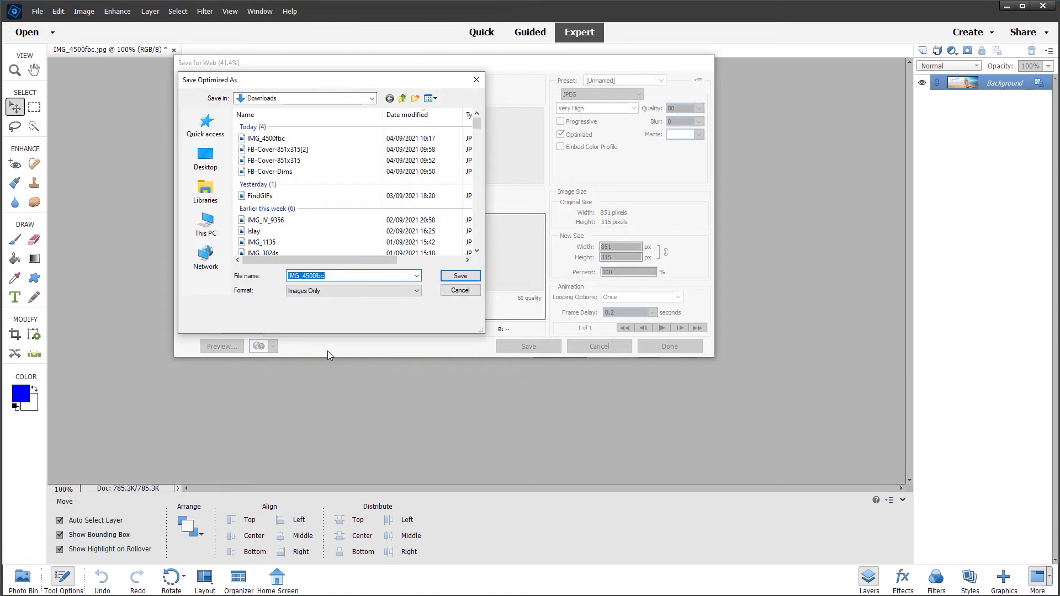
left_click(341, 276)
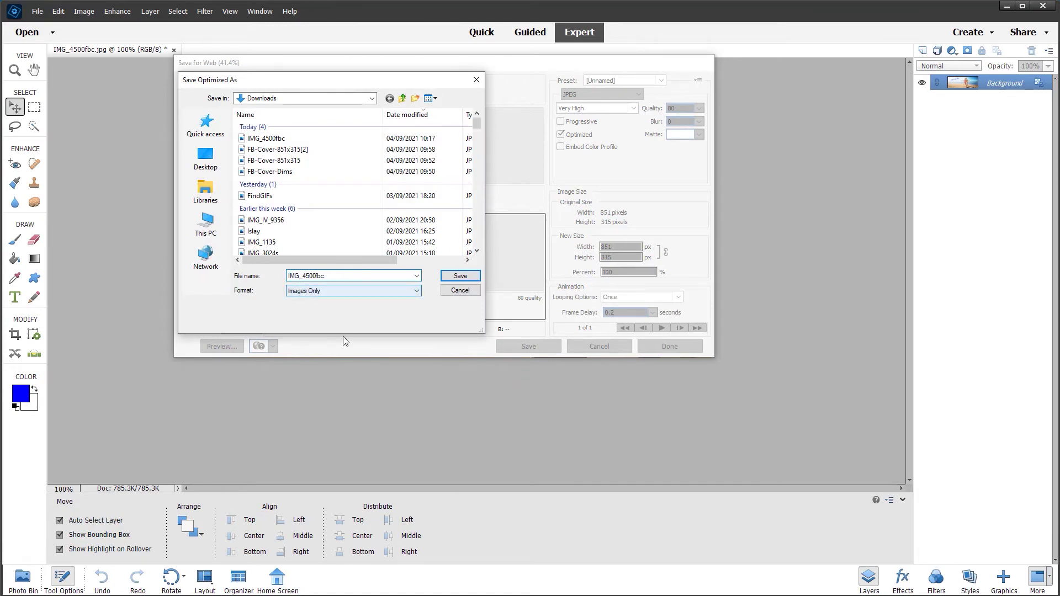
type("reduced")
left_click(463, 281)
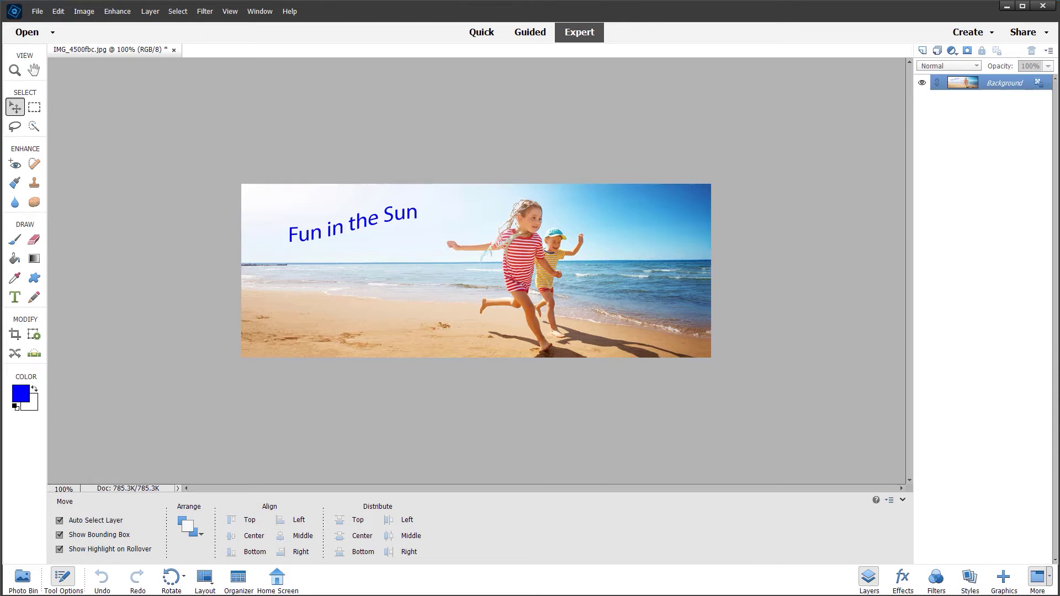
left_click(174, 50)
left_click(443, 193)
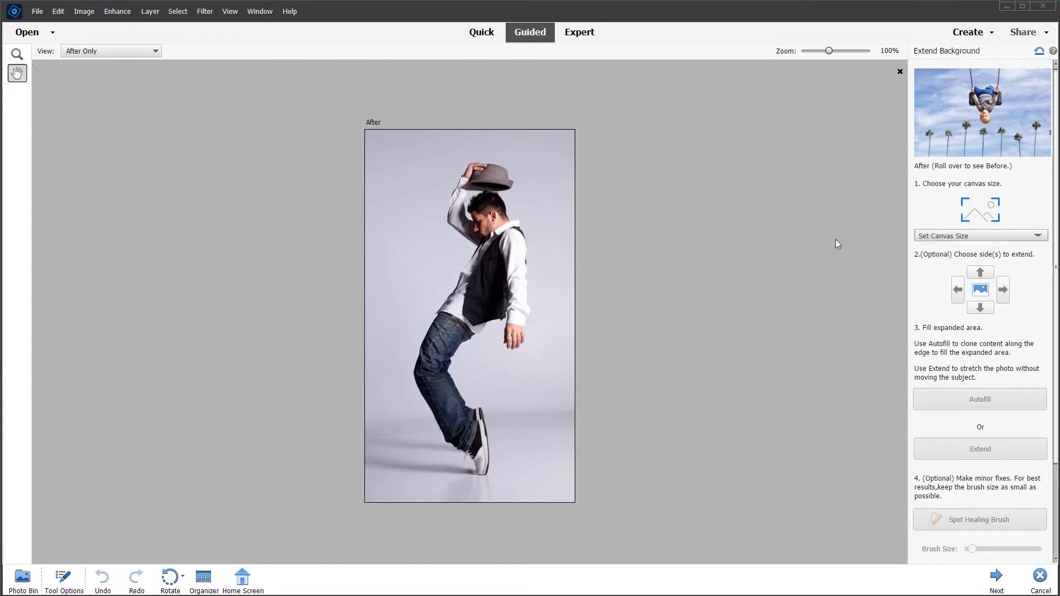
Set the dancer photo's canvas to Square and fill the expanded sides with Autofill
left_click(994, 238)
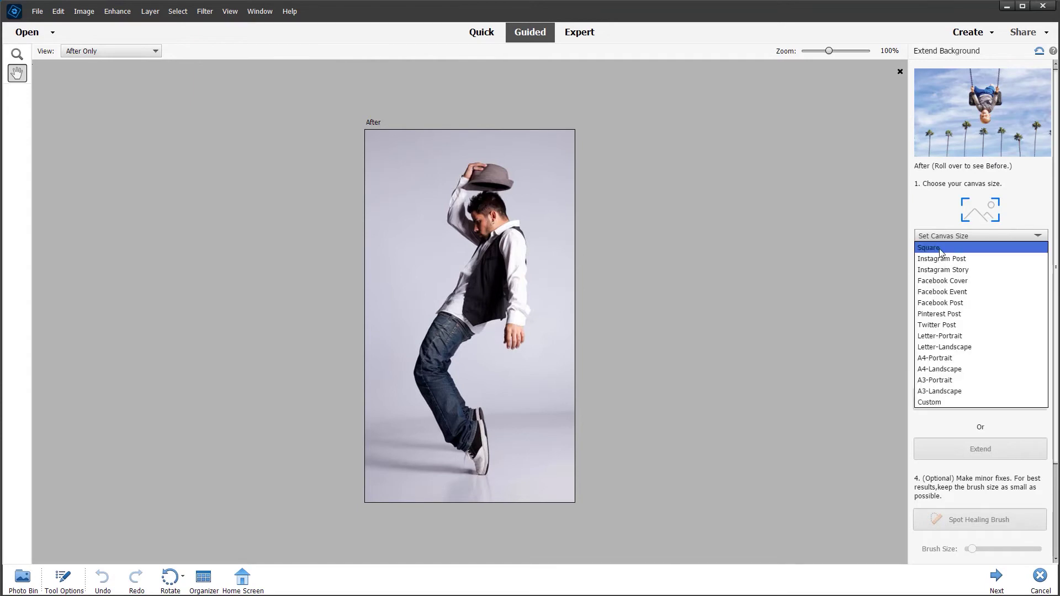
left_click(992, 248)
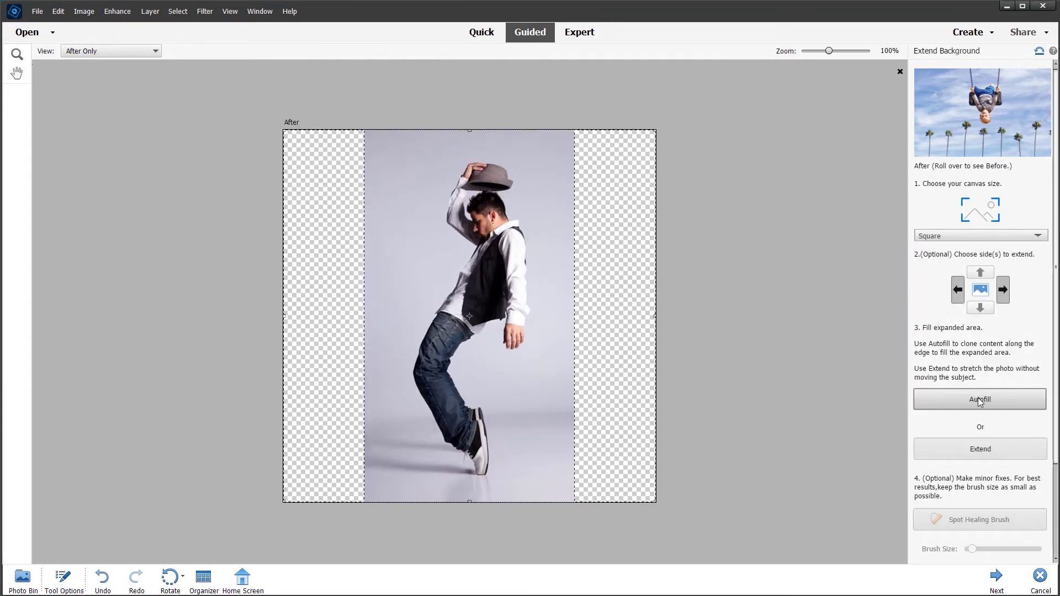
left_click(982, 400)
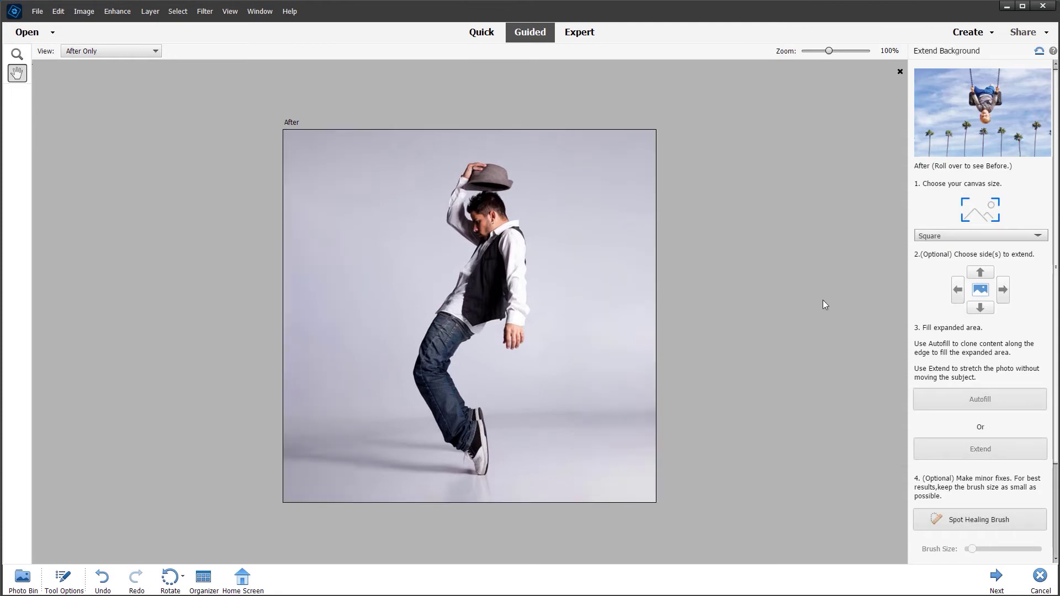
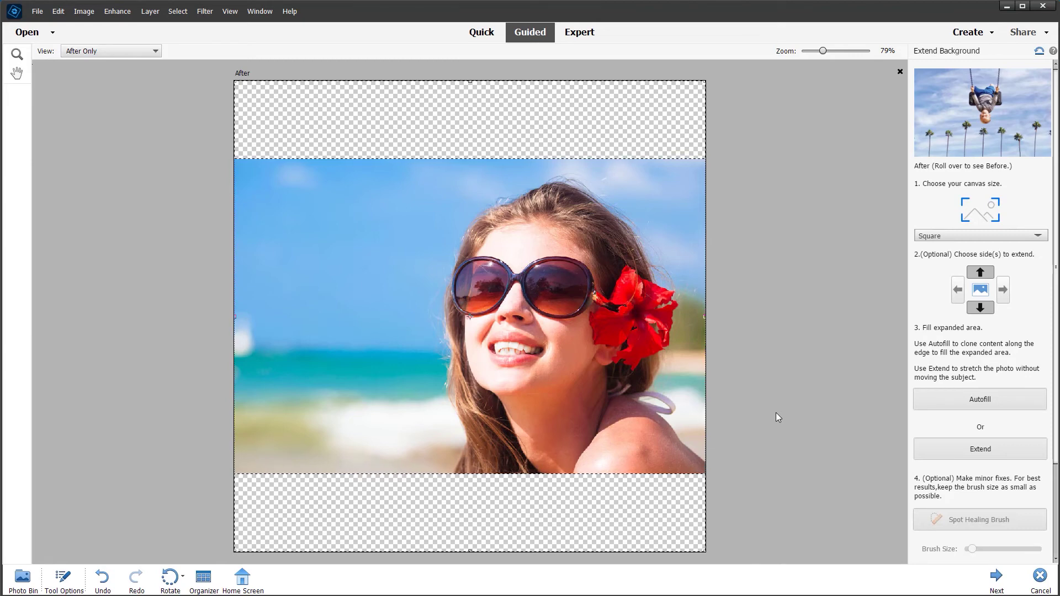
Try Autofill on the Square canvas of the photo of the woman in sunglasses, and reset the guided edit
left_click(962, 399)
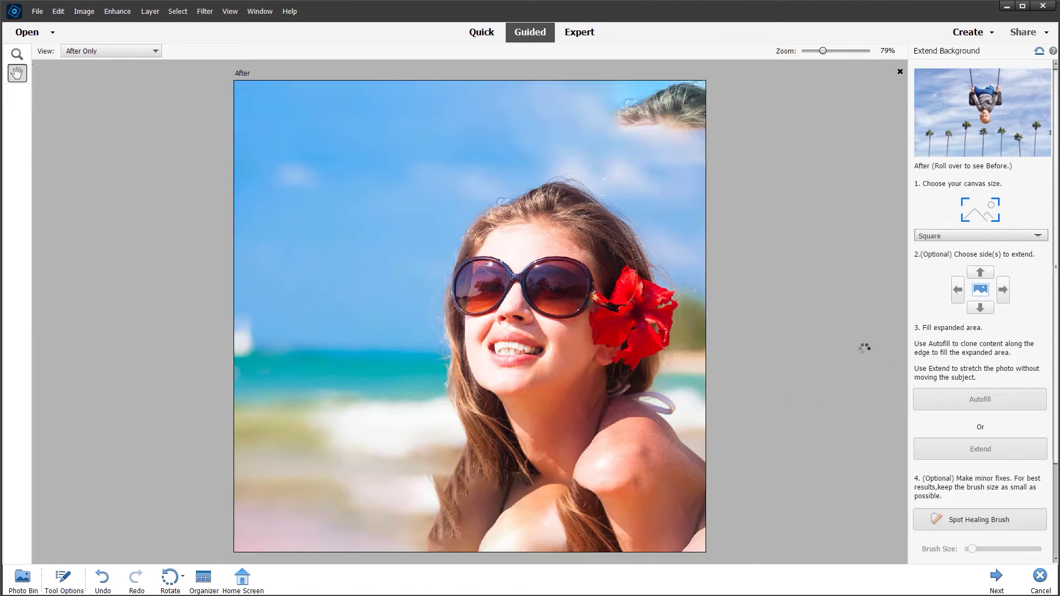
left_click(1039, 52)
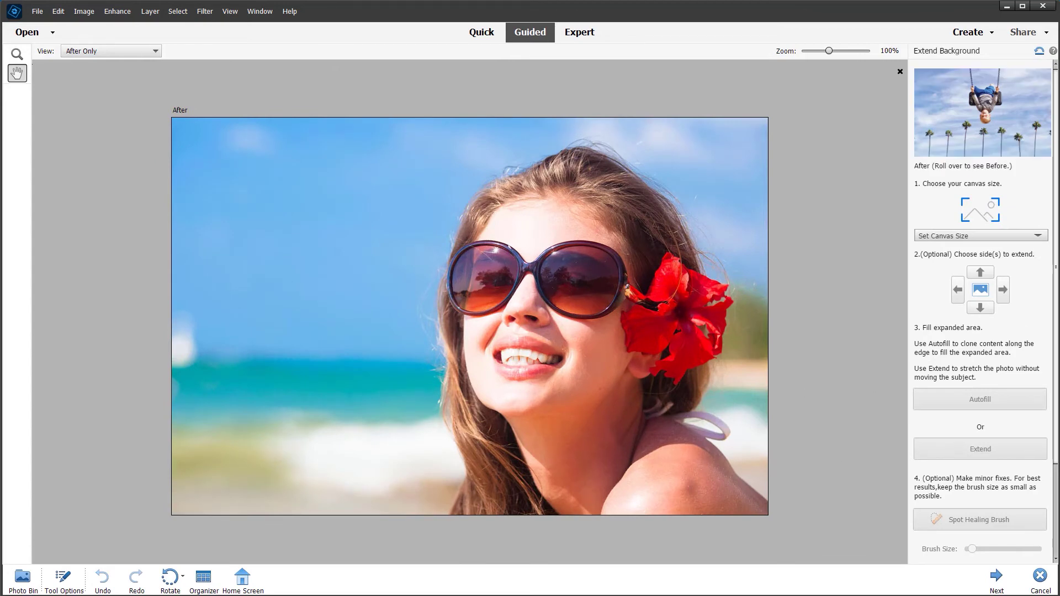
Choose a Custom canvas size and extend the sunglasses photo's canvas upward only, to 1080 by 1080 pixels
left_click(1041, 237)
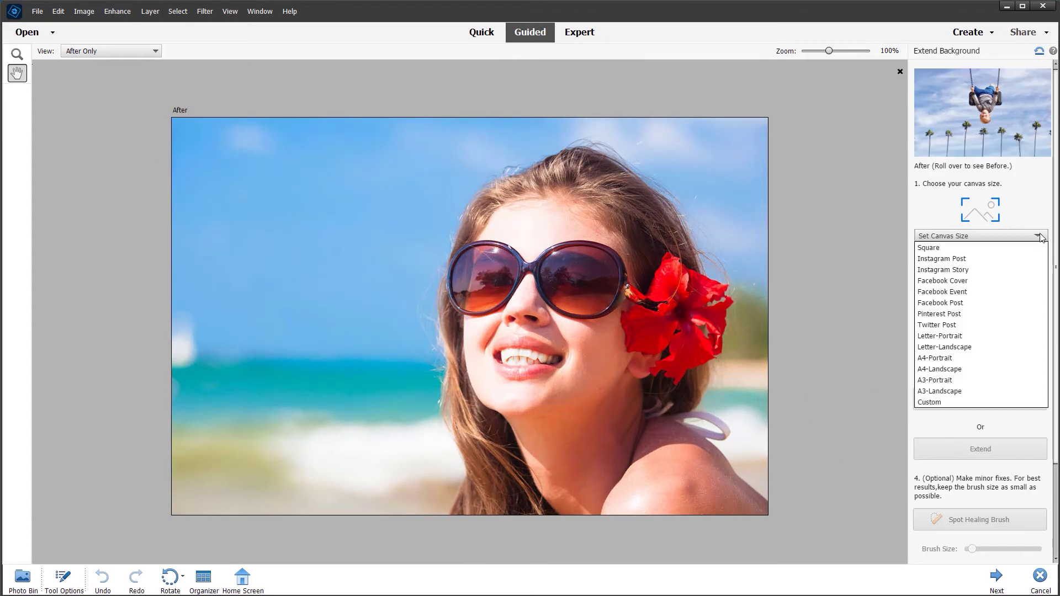
left_click(945, 402)
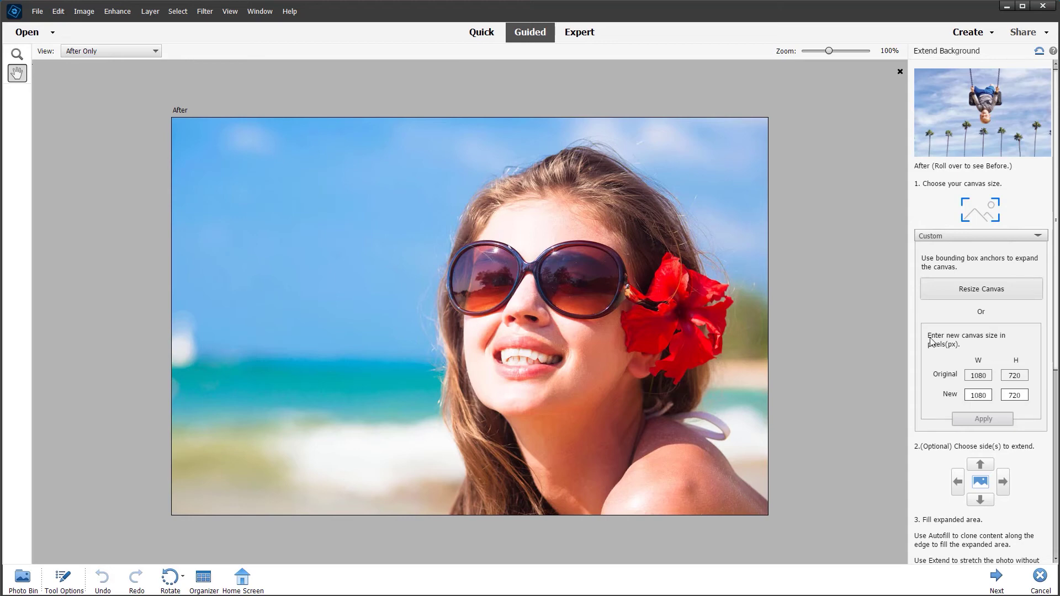
left_click(999, 290)
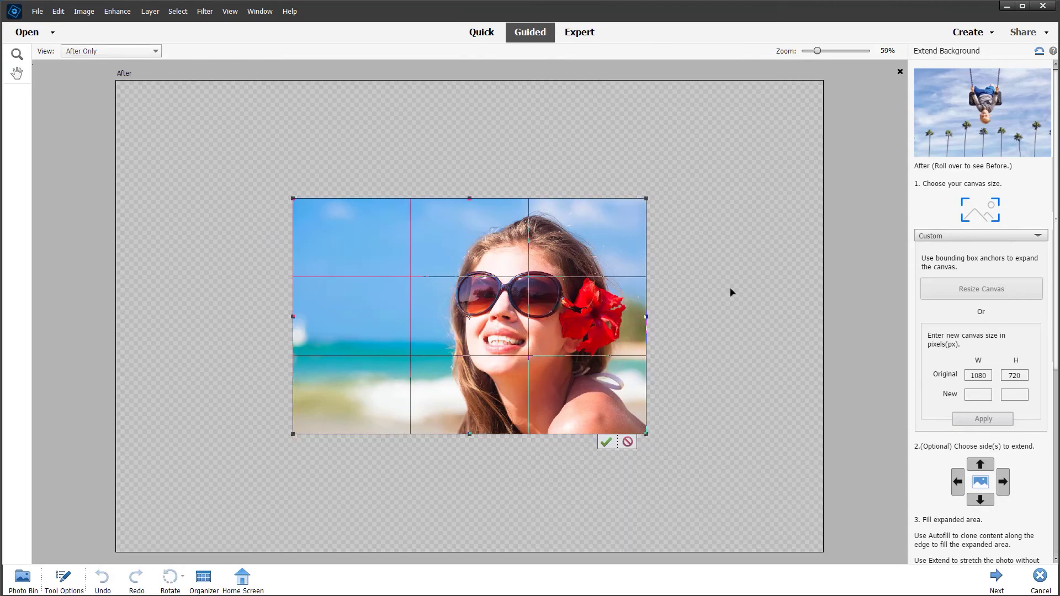
left_click_drag(559, 198, 570, 83)
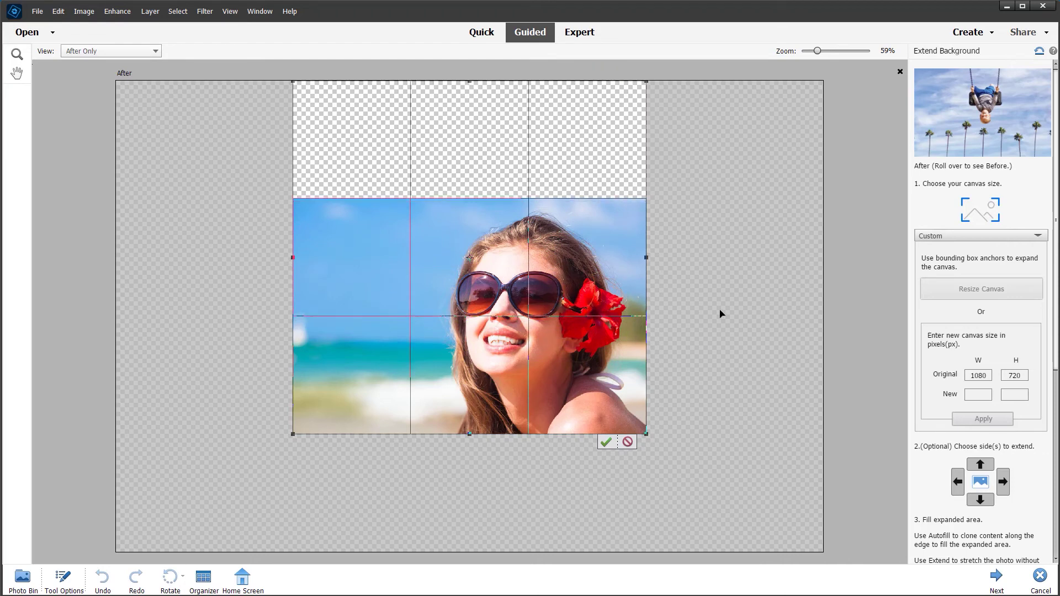
left_click(603, 443)
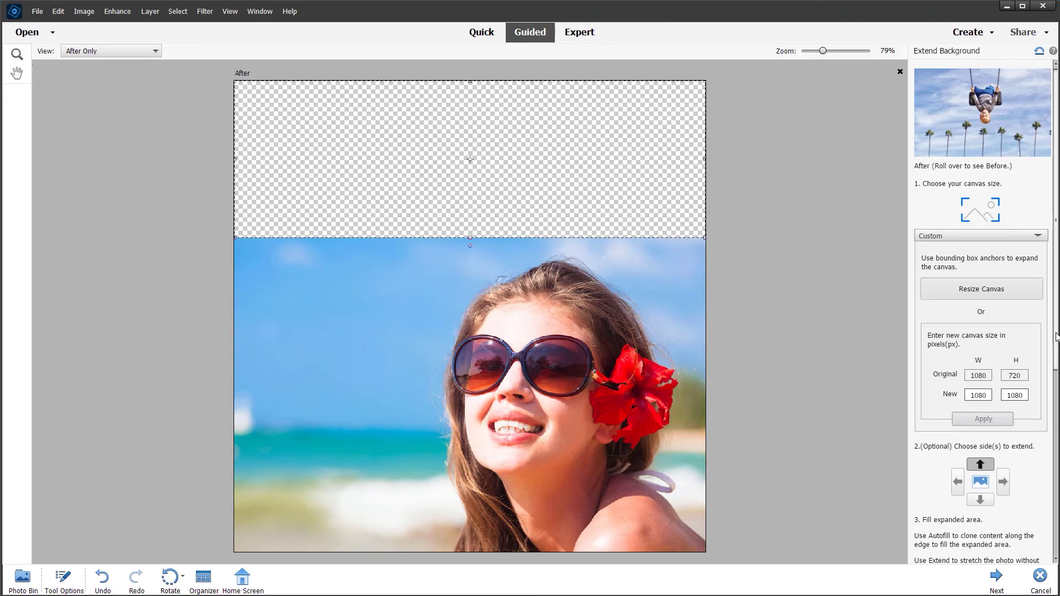
Fill the empty area above the woman with Autofill, and continue editing the photo in Expert mode
scroll(1050, 348, "down", 3)
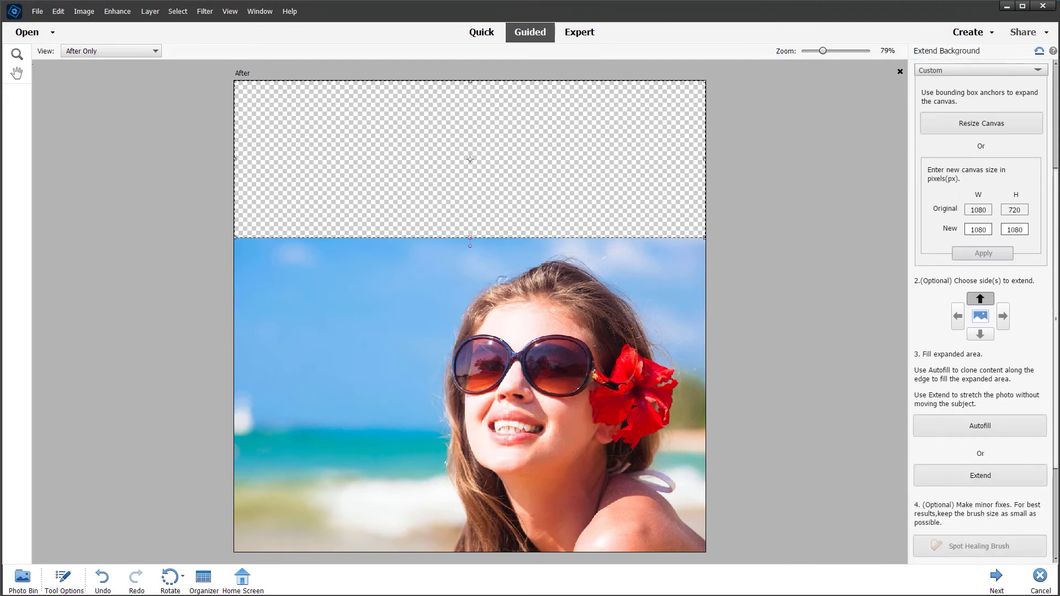
left_click(968, 424)
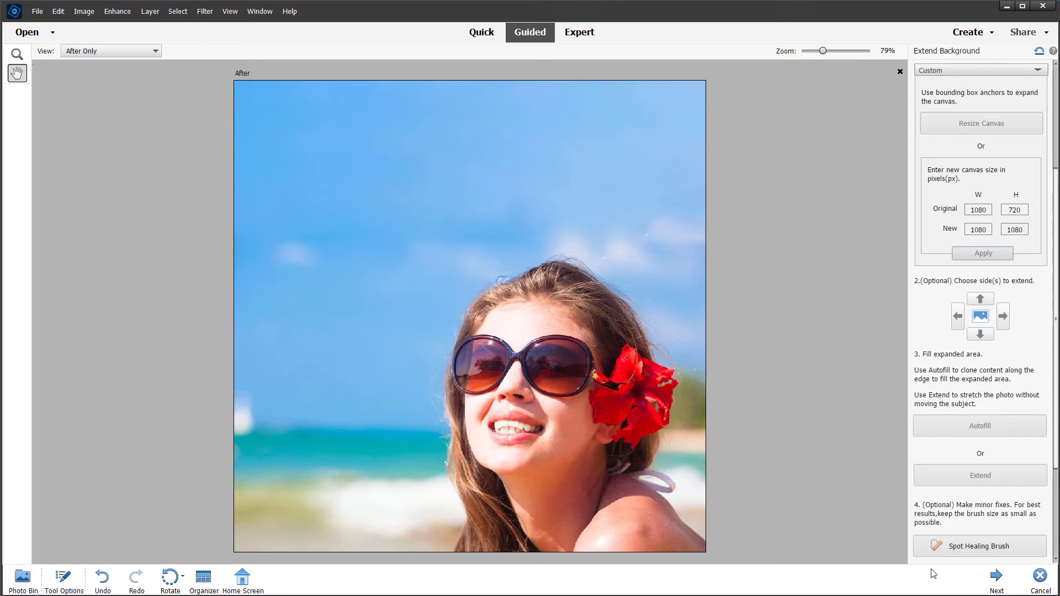
left_click(997, 577)
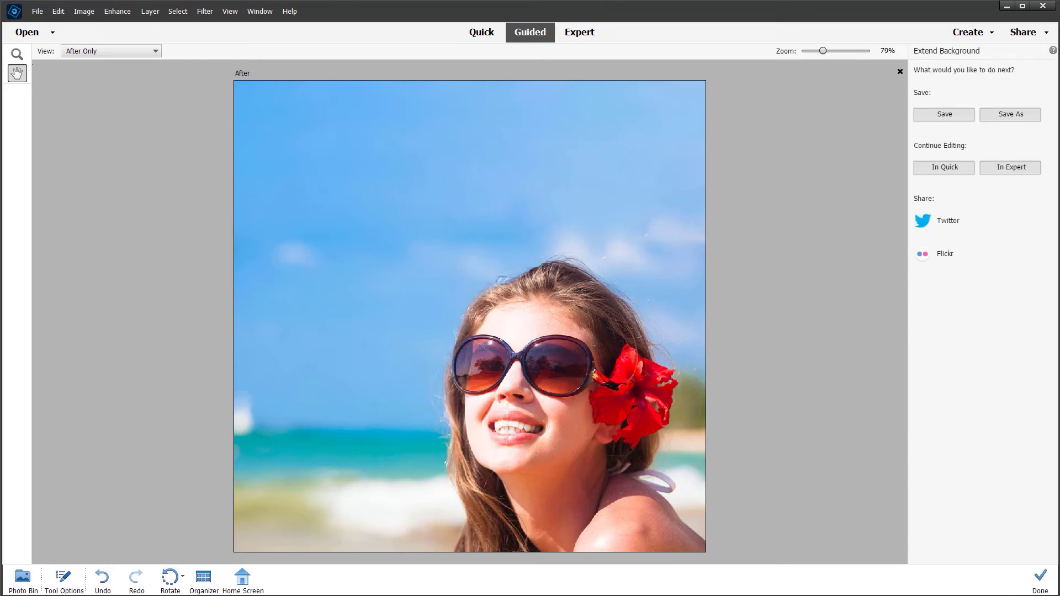
left_click(1019, 167)
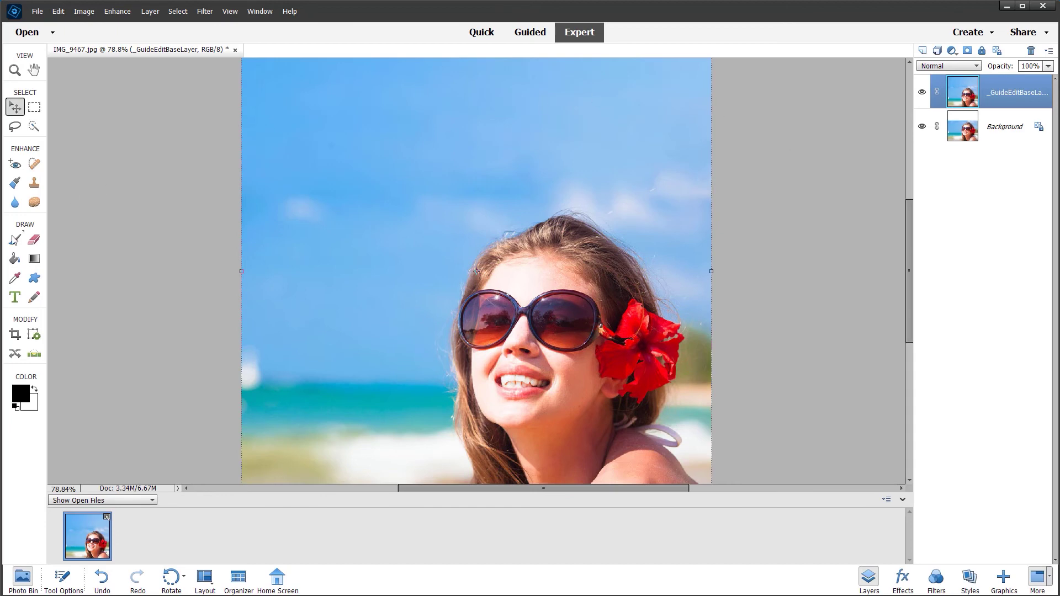
Clone the cloud from the sky above the red flower into the upper-left sky with the Clone Stamp
left_click(34, 183)
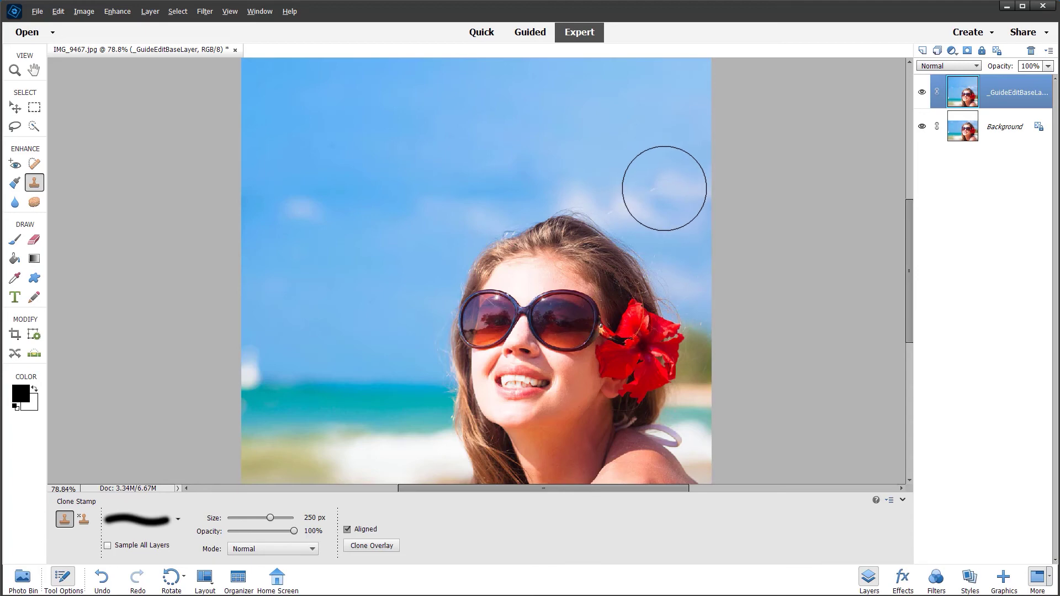
key("alt")
left_click(665, 189, "alt")
left_click_drag(365, 133, 329, 130)
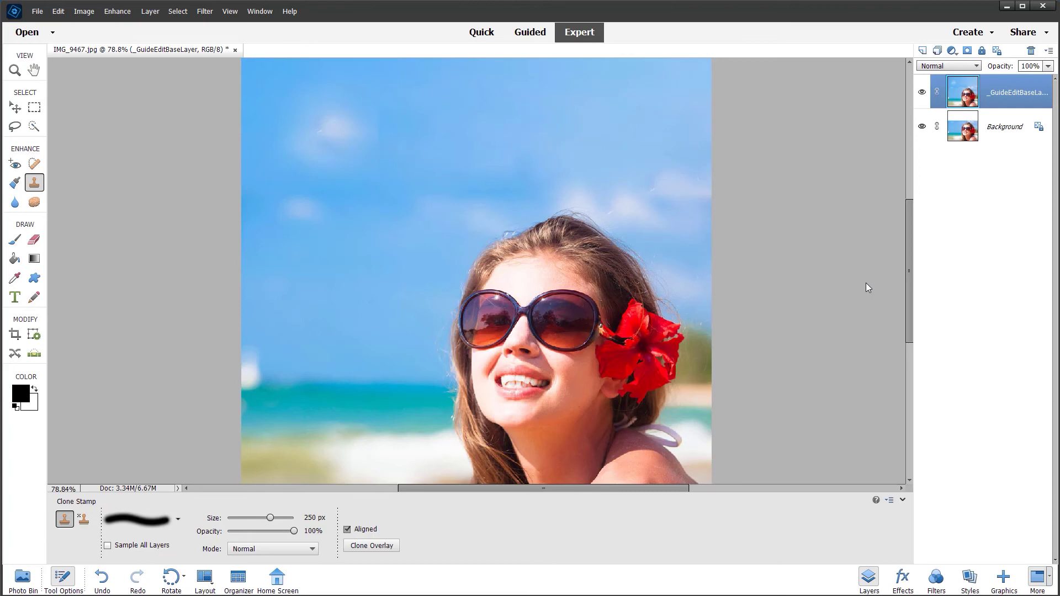
key("ctrl+0")
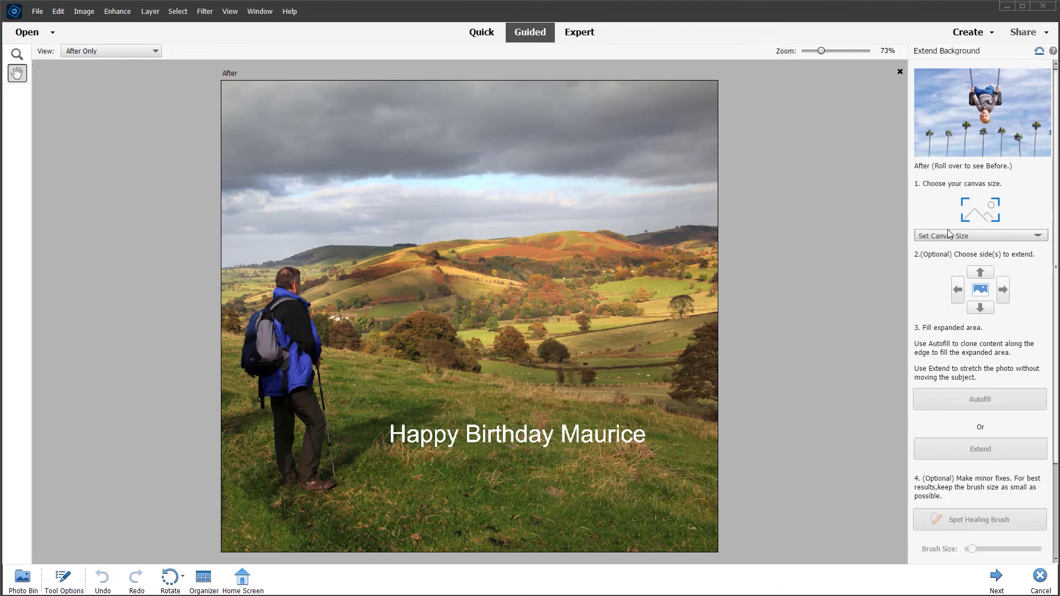
Set the hiker photo's canvas to Pinterest Post and fill the expanded top and bottom with Autofill
left_click(967, 235)
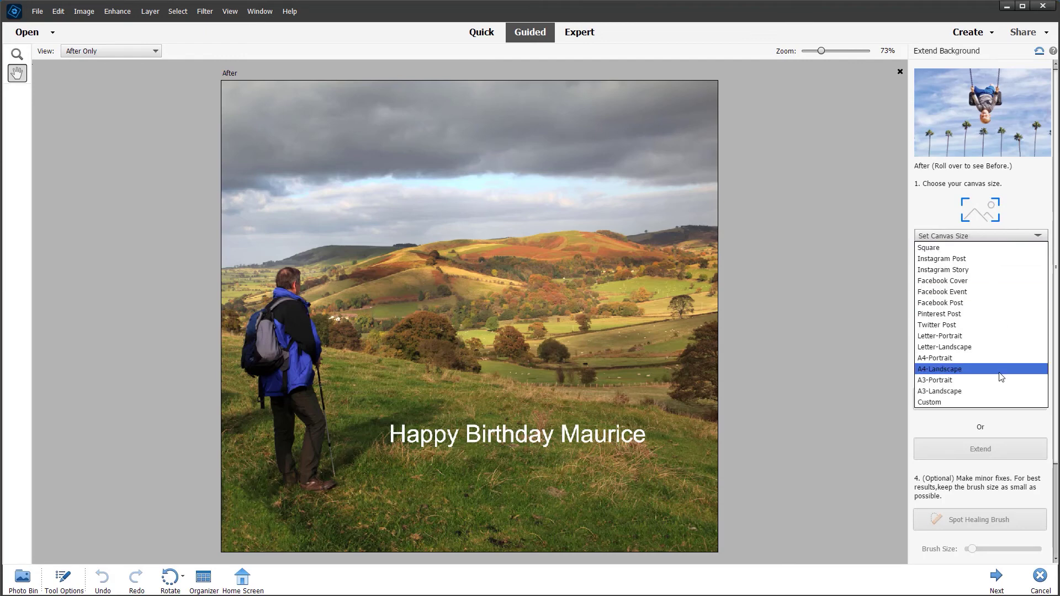
left_click(976, 314)
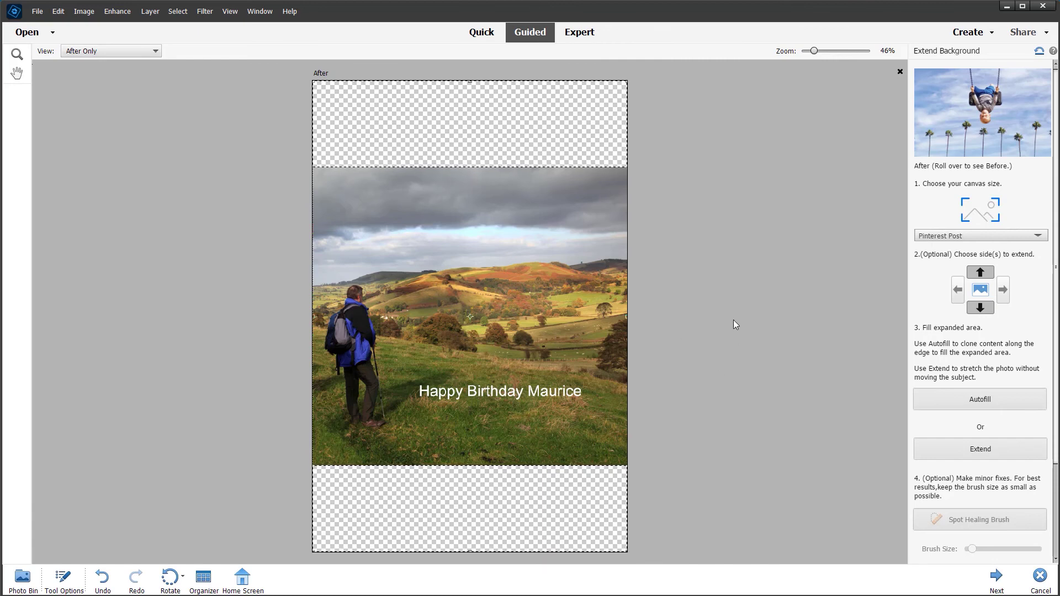
left_click(975, 402)
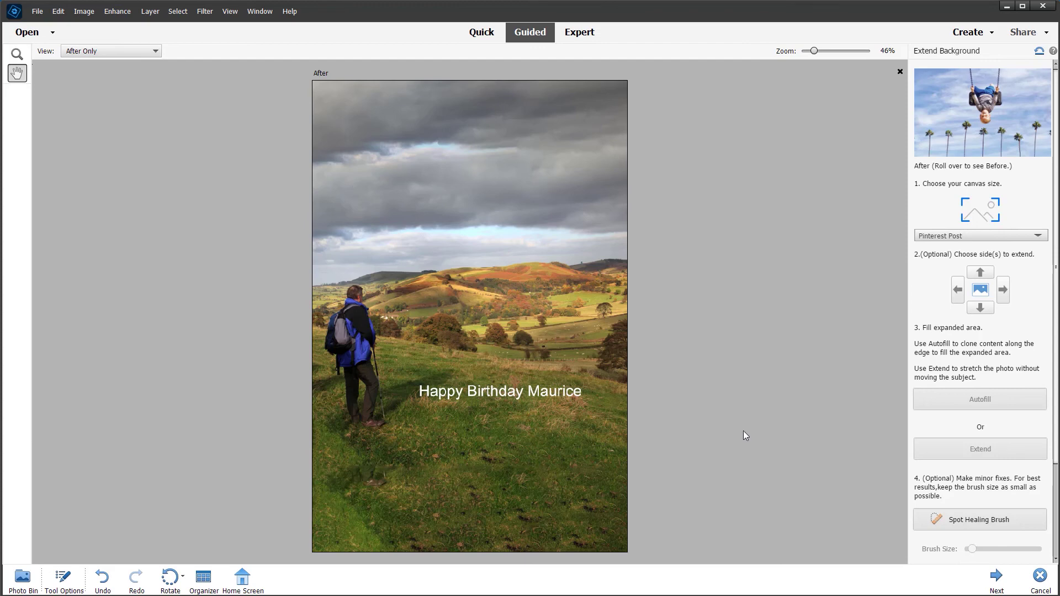
Paint out the duplicated bright cloud band in the extended sky with the Spot Healing Brush
left_click(967, 519)
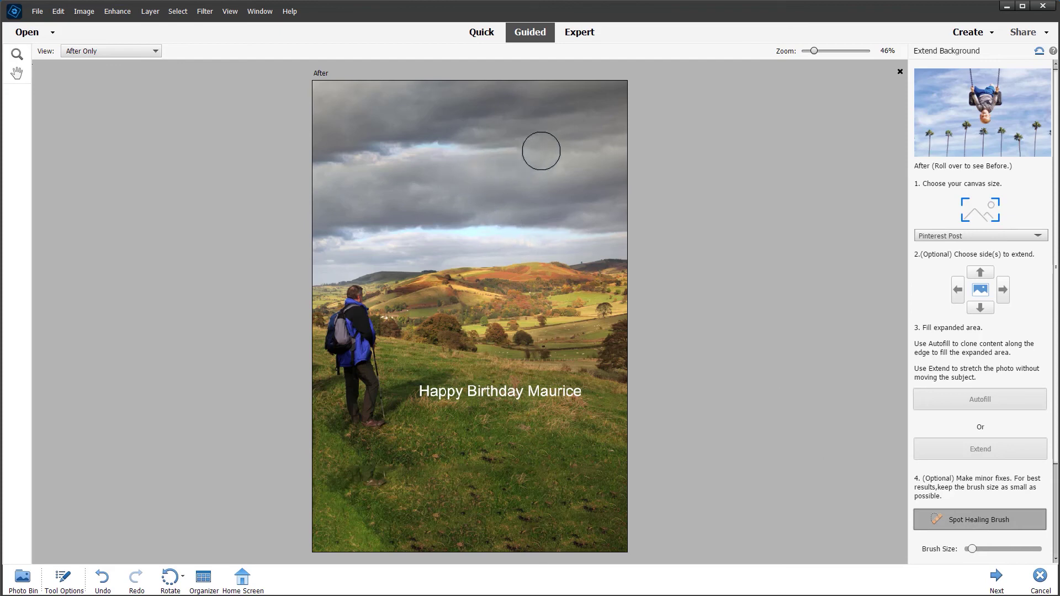
left_click_drag(541, 150, 442, 146)
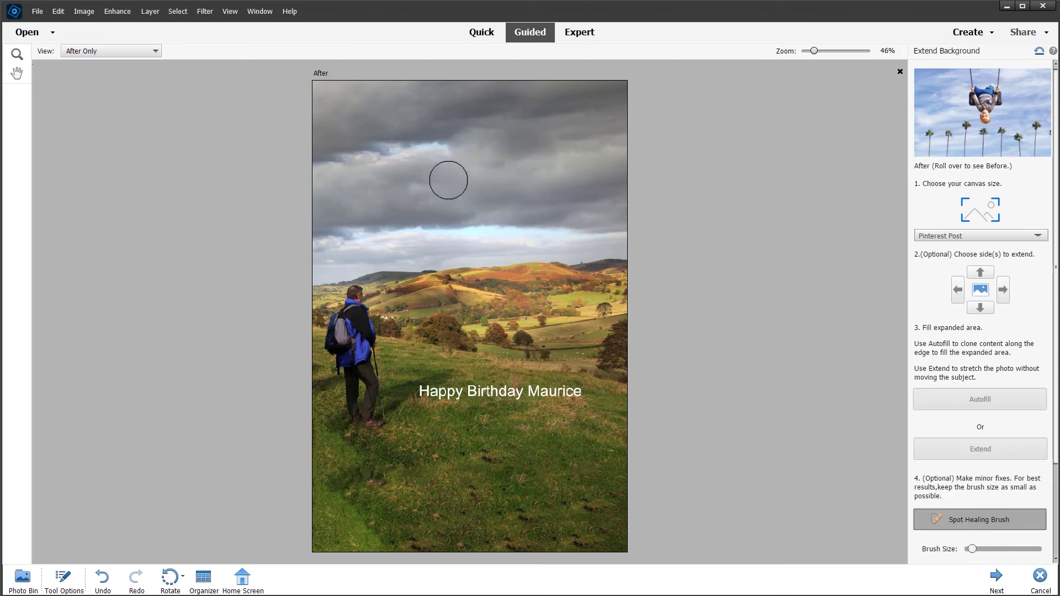
mouse_move(363, 159)
left_mouse_down()
mouse_move(472, 146)
mouse_move(497, 148)
left_mouse_up()
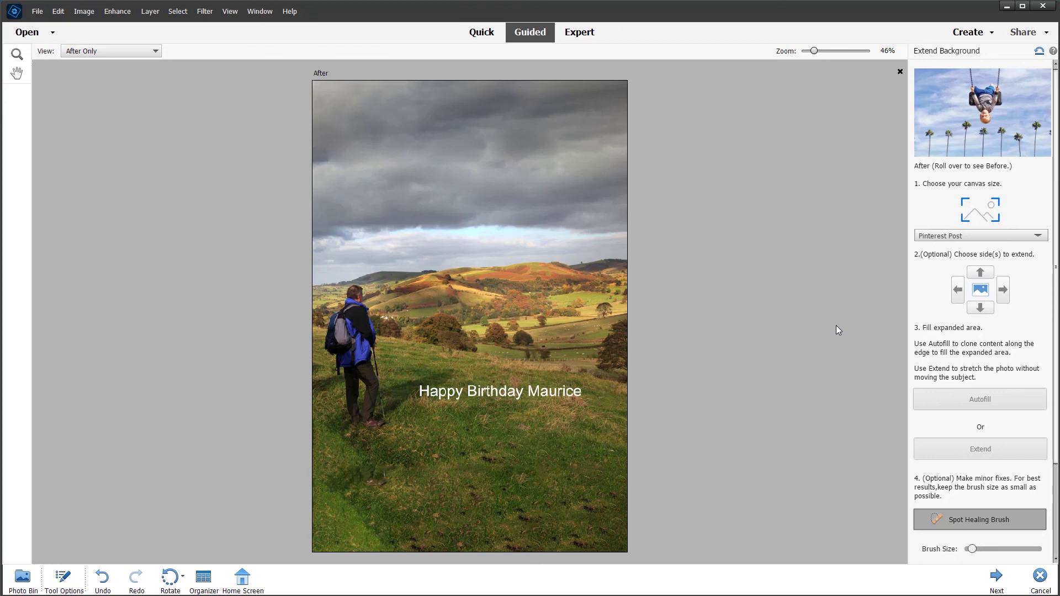
Paint out the duplicated boot and path edge in the grass below the hiker with the Spot Healing Brush
mouse_move(327, 484)
left_mouse_down()
mouse_move(491, 495)
mouse_move(331, 494)
mouse_move(424, 499)
left_mouse_up()
left_click_drag(332, 466, 371, 516)
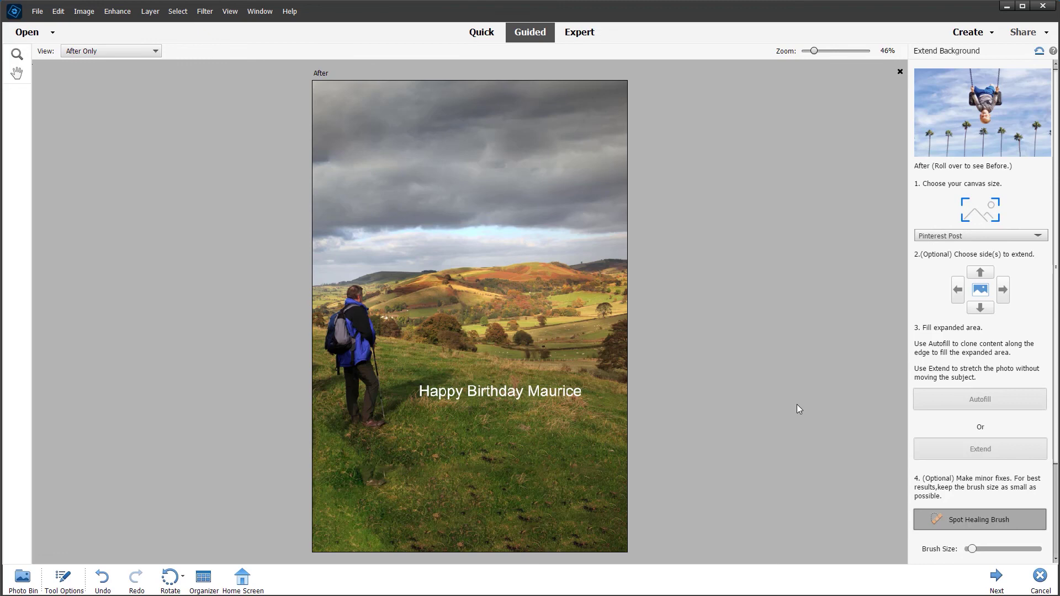
left_click_drag(334, 466, 409, 496)
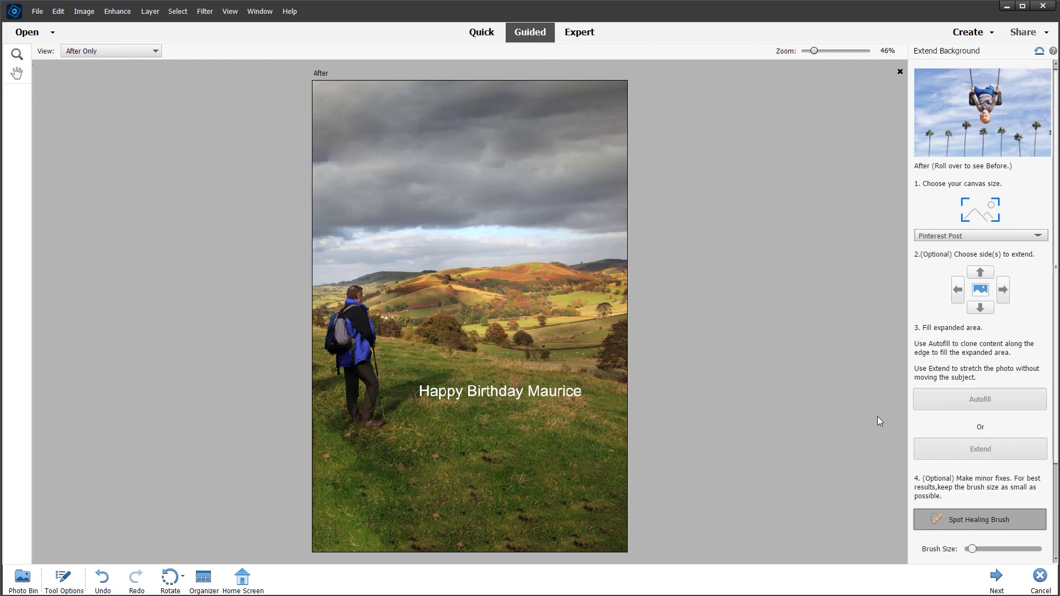